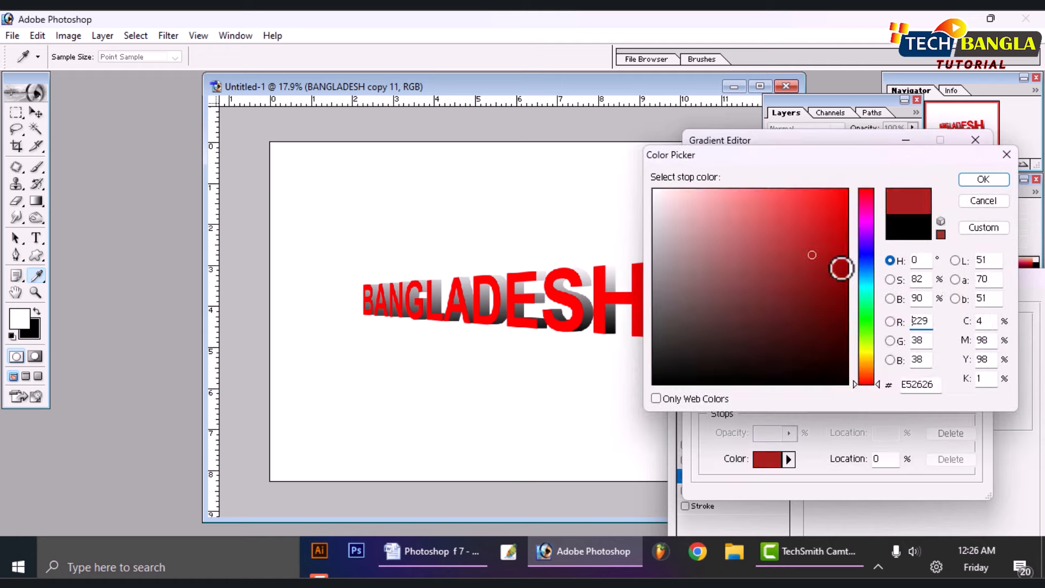
- Try a different color for the gradient stop at location 0 in the Gradient Editor
{"action": "left_click", "coordinate": [869, 209]}
{"action": "left_click", "coordinate": [983, 179]}
{"action": "double_click", "coordinate": [971, 396]}
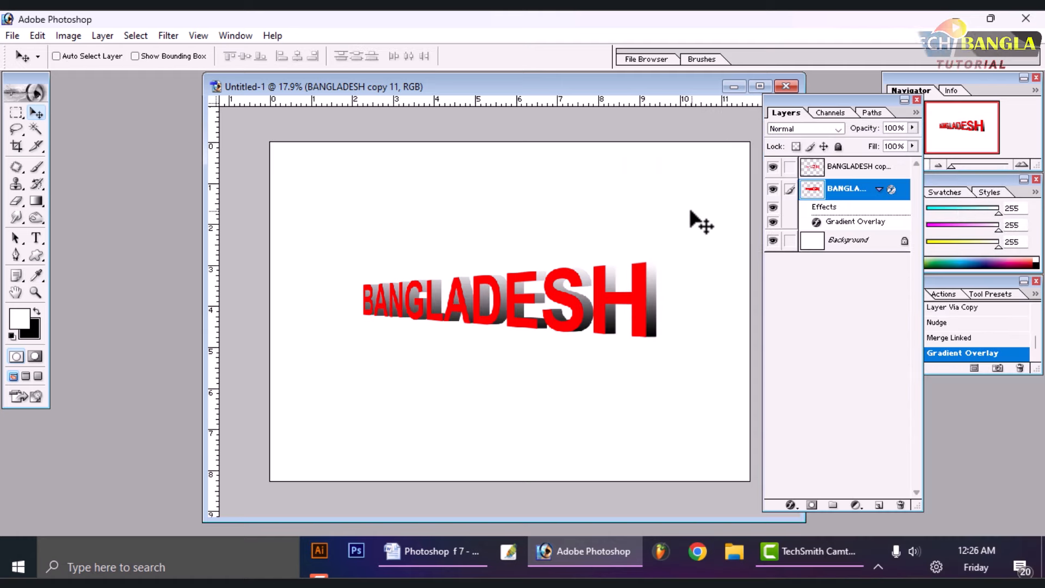
- Convert the locked Background layer into a regular layer, keeping Normal mode and 100% opacity
{"action": "left_click", "coordinate": [849, 240]}
{"action": "double_click", "coordinate": [849, 240]}
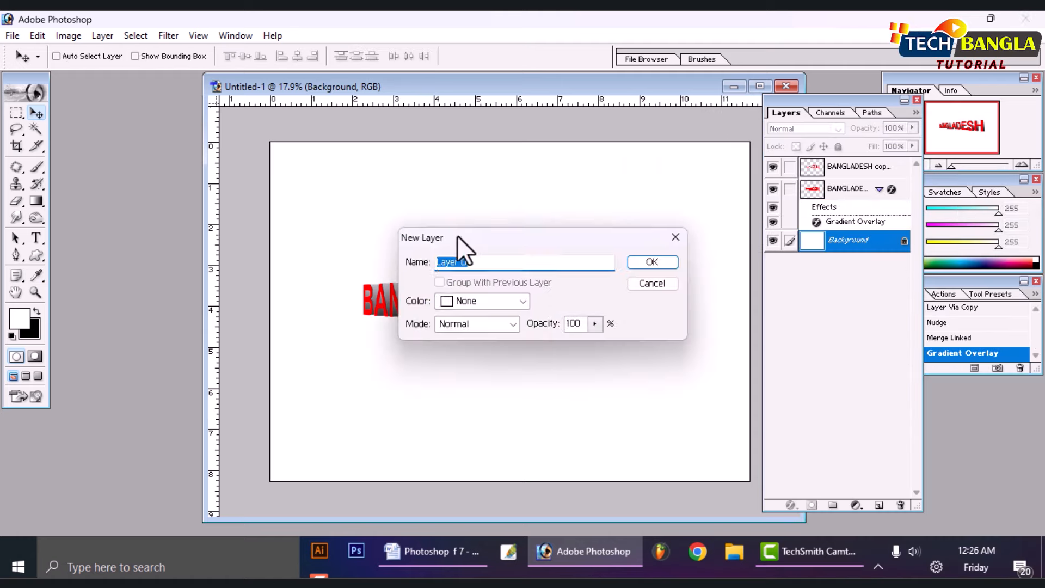
{"action": "left_click", "coordinate": [667, 261]}
- Apply a dark green color to the converted background layer with a layer effect
{"action": "left_click", "coordinate": [790, 504]}
{"action": "left_click", "coordinate": [806, 381]}
{"action": "left_click", "coordinate": [819, 277]}
{"action": "left_click", "coordinate": [866, 317]}
{"action": "left_click", "coordinate": [842, 309]}
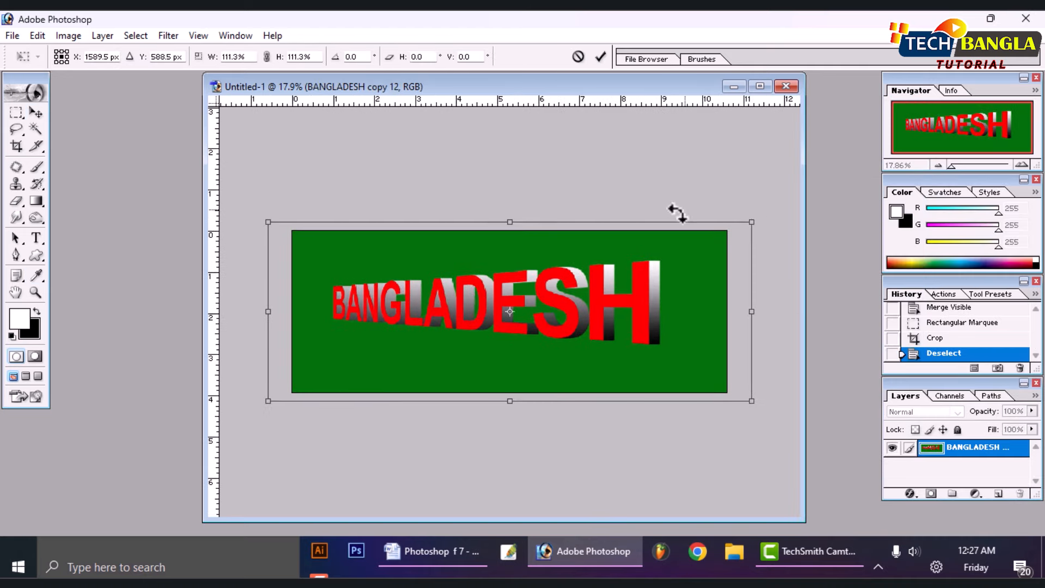
- Scale the merged BANGLADESH artwork layer to 111.3% in width and height
{"action": "key", "text": "Return"}
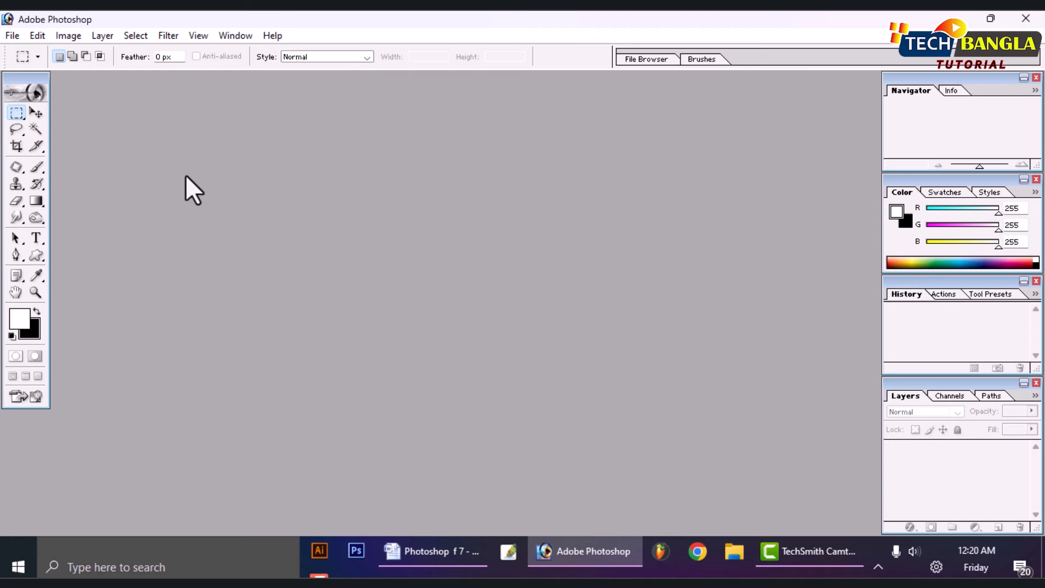
- Create a new A4 document at 300 pixels/inch in RGB Color mode with white contents
{"action": "left_click", "coordinate": [10, 36]}
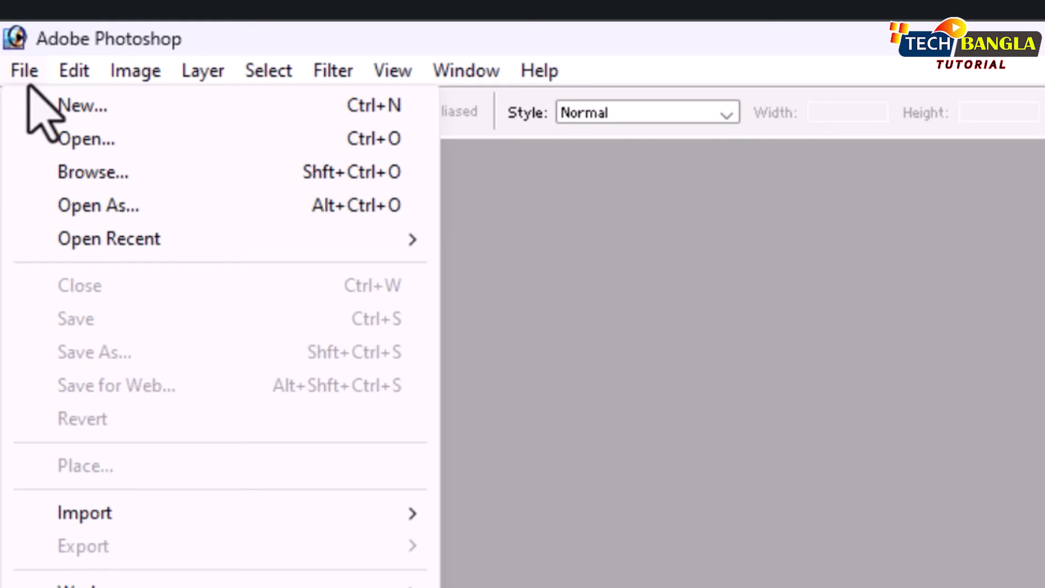
{"action": "left_click", "coordinate": [69, 116]}
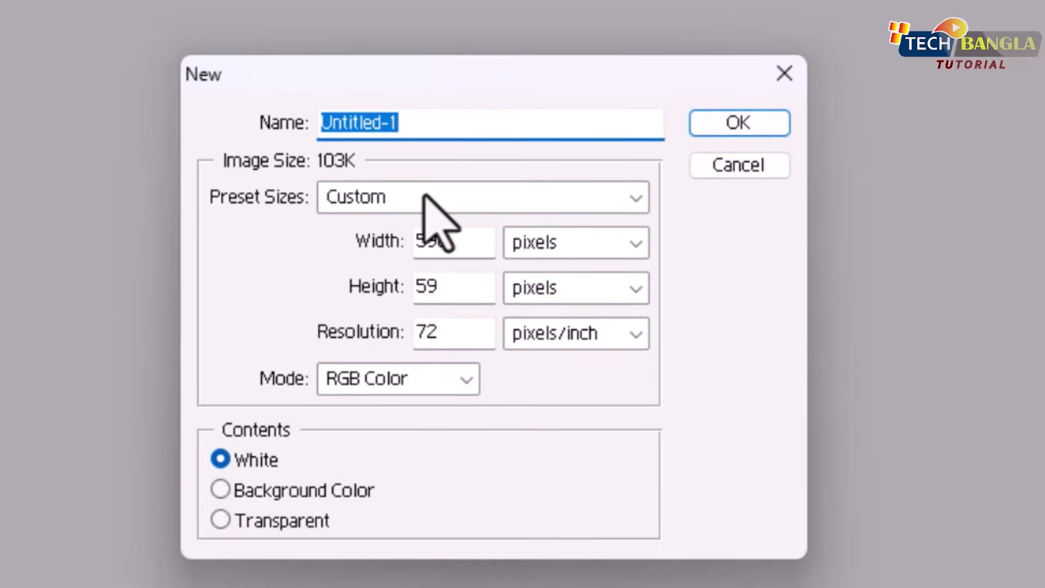
{"action": "left_click", "coordinate": [424, 197]}
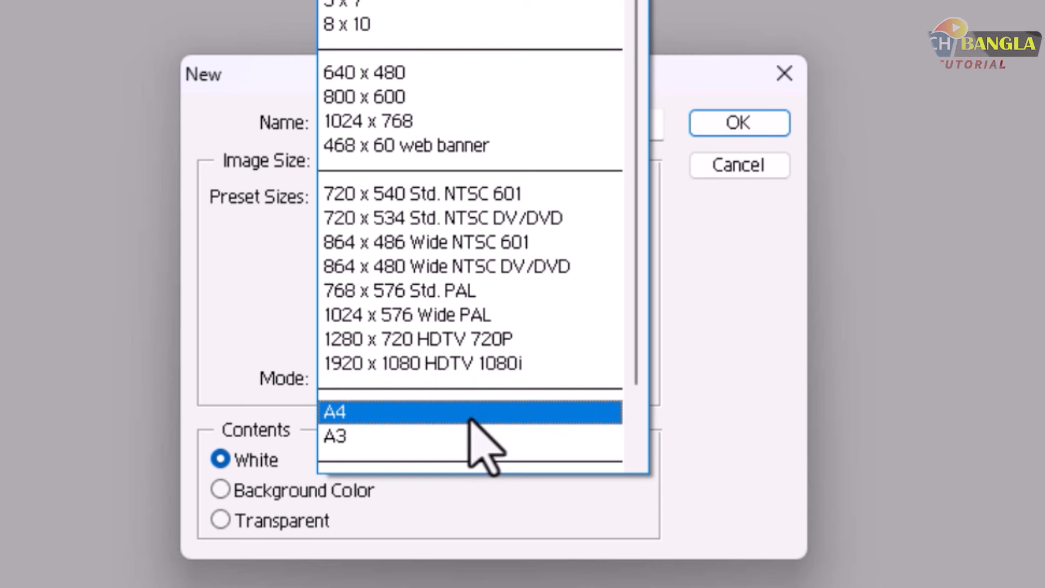
{"action": "left_click", "coordinate": [360, 414]}
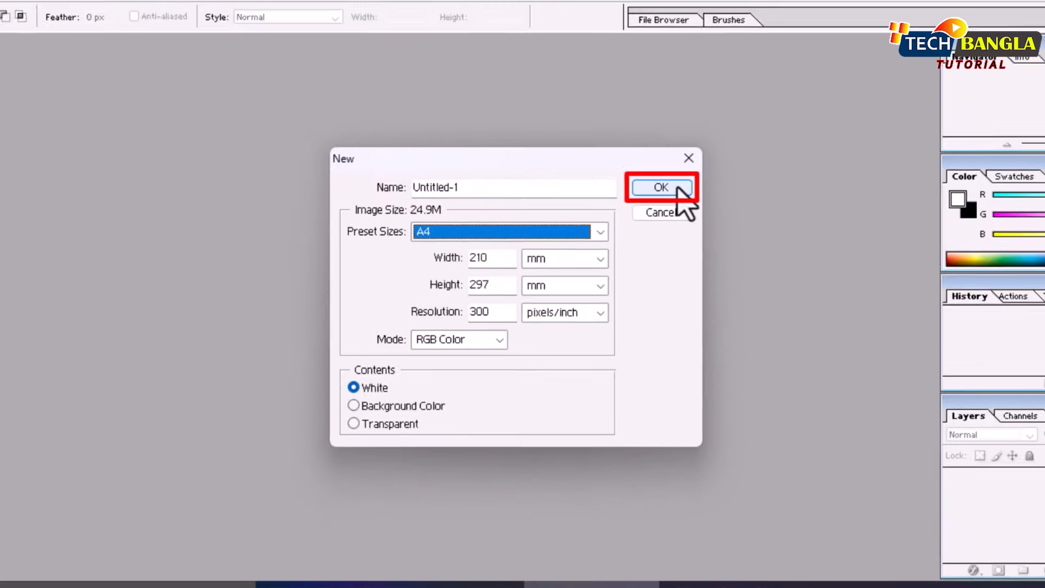
{"action": "left_click", "coordinate": [753, 130]}
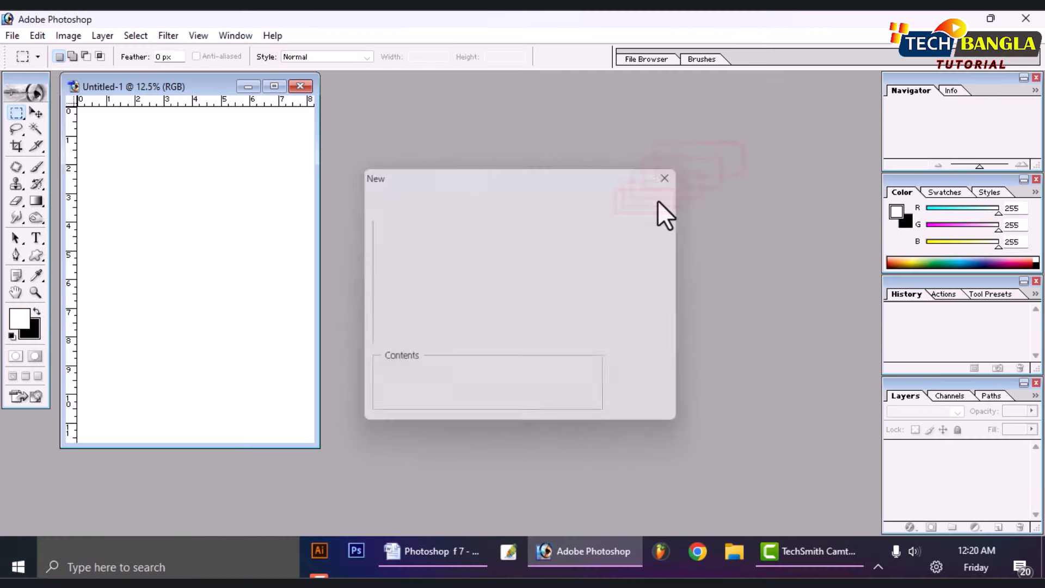
- Rotate the blank A4 canvas 90° clockwise into landscape orientation
{"action": "left_click_drag", "start_coordinate": [190, 84], "coordinate": [333, 93]}
{"action": "scroll", "coordinate": [338, 221], "scroll_direction": "down", "scroll_amount": 5}
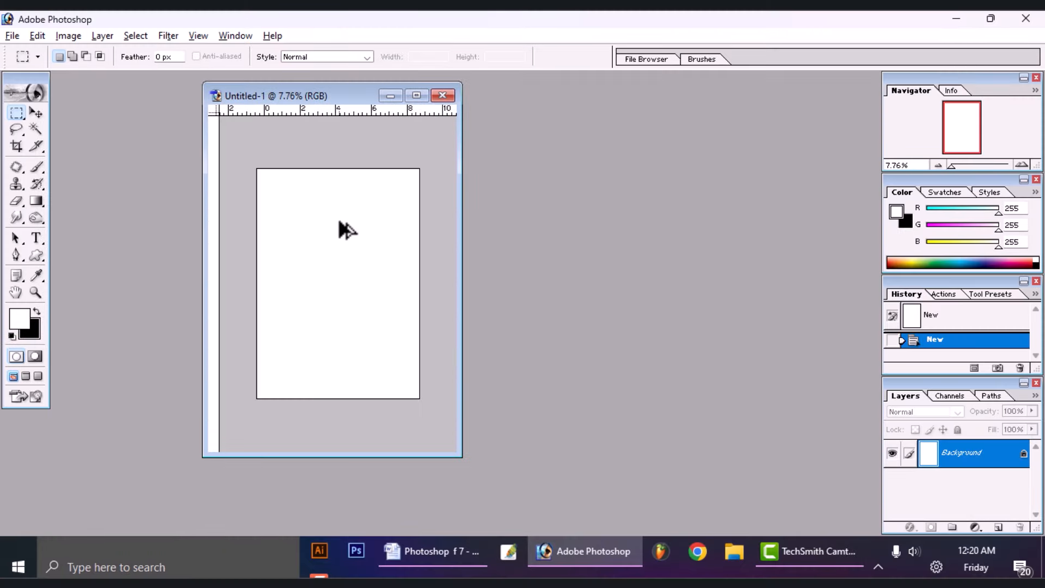
{"action": "scroll", "coordinate": [340, 222], "scroll_direction": "up", "scroll_amount": 2}
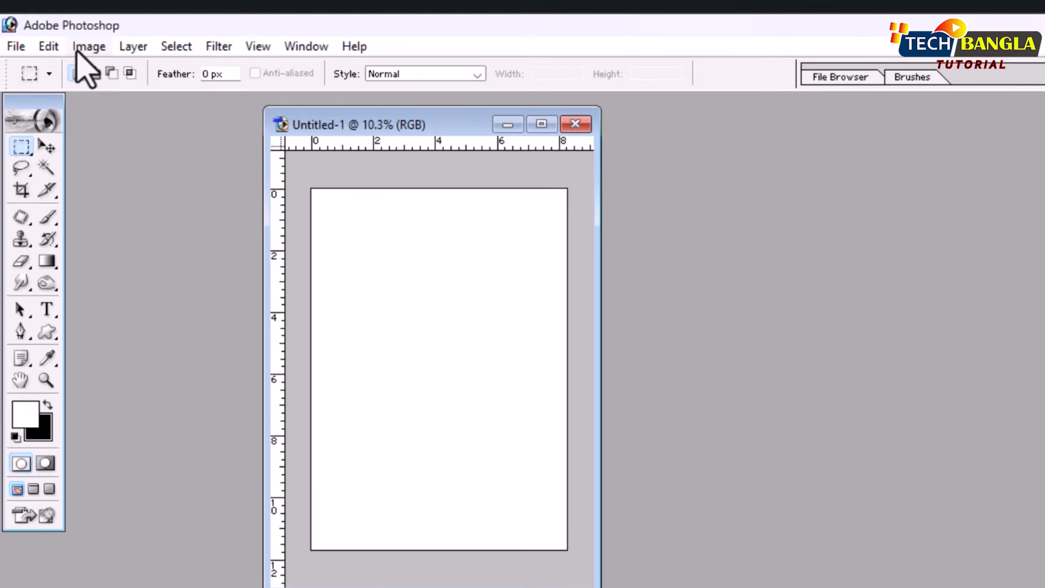
{"action": "left_click", "coordinate": [81, 47]}
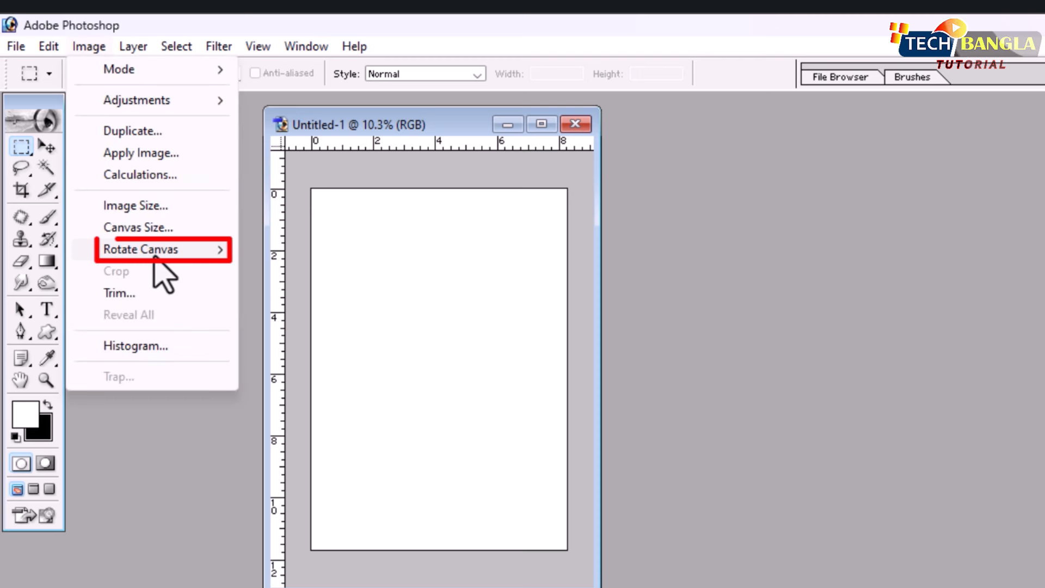
{"action": "mouse_move", "coordinate": [140, 251]}
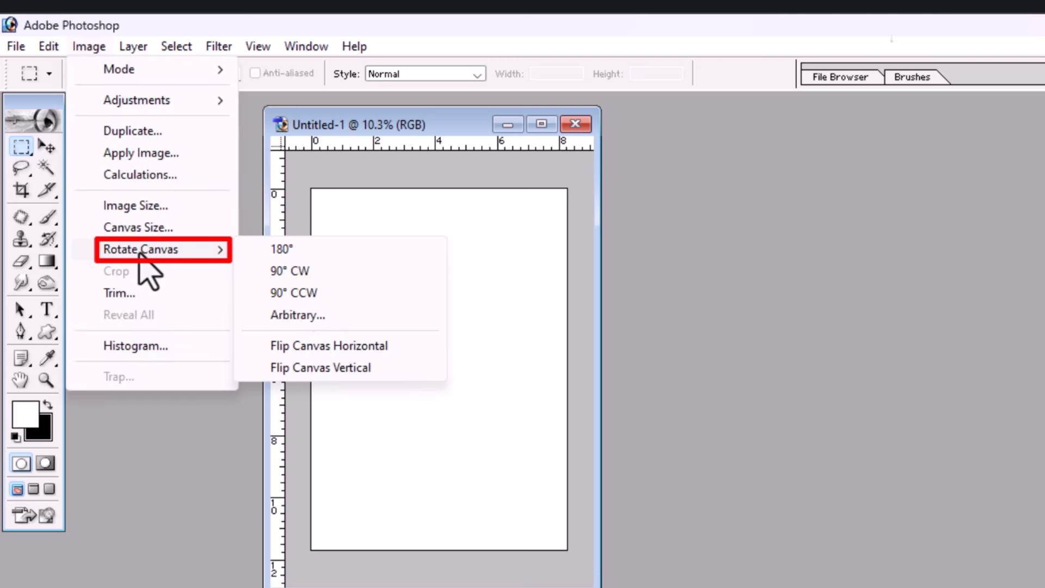
{"action": "left_click", "coordinate": [313, 271]}
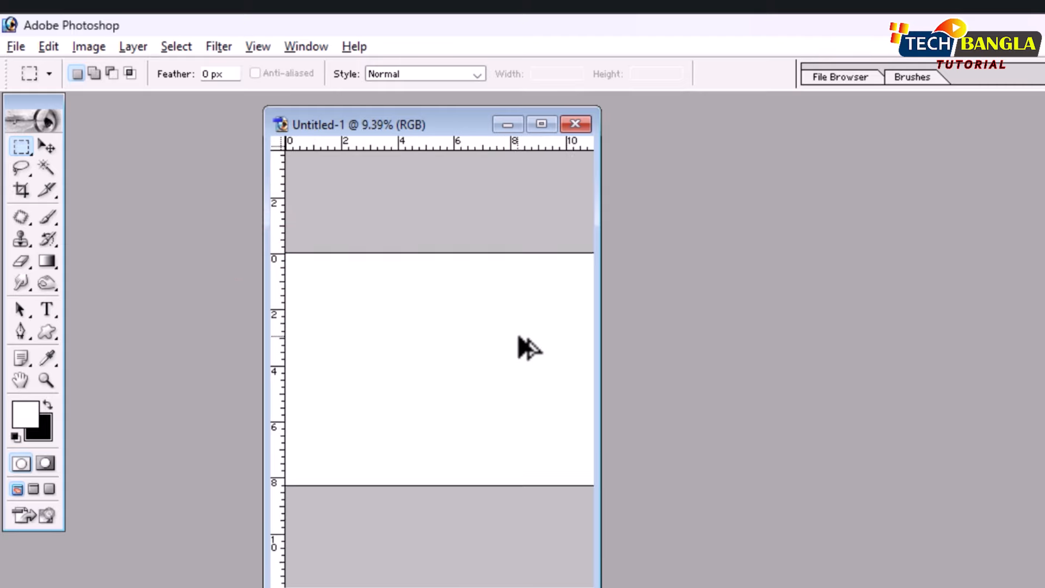
{"action": "key", "text": "ctrl+0"}
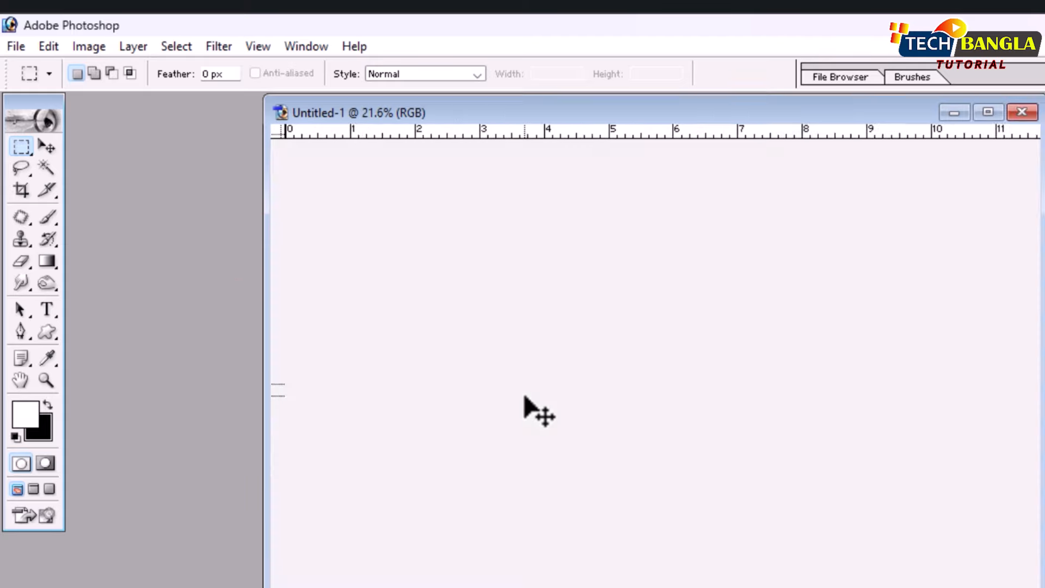
- Start a horizontal text line on the canvas with the Horizontal Type tool and set the font size to 72 pt
{"action": "left_click", "coordinate": [47, 309]}
{"action": "left_click", "coordinate": [56, 294]}
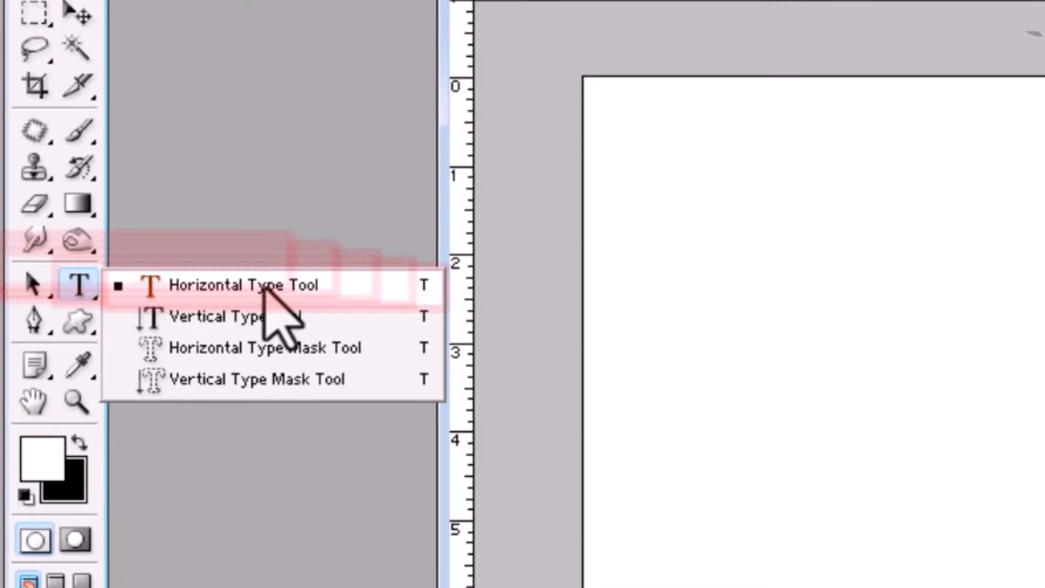
{"action": "left_click", "coordinate": [202, 287]}
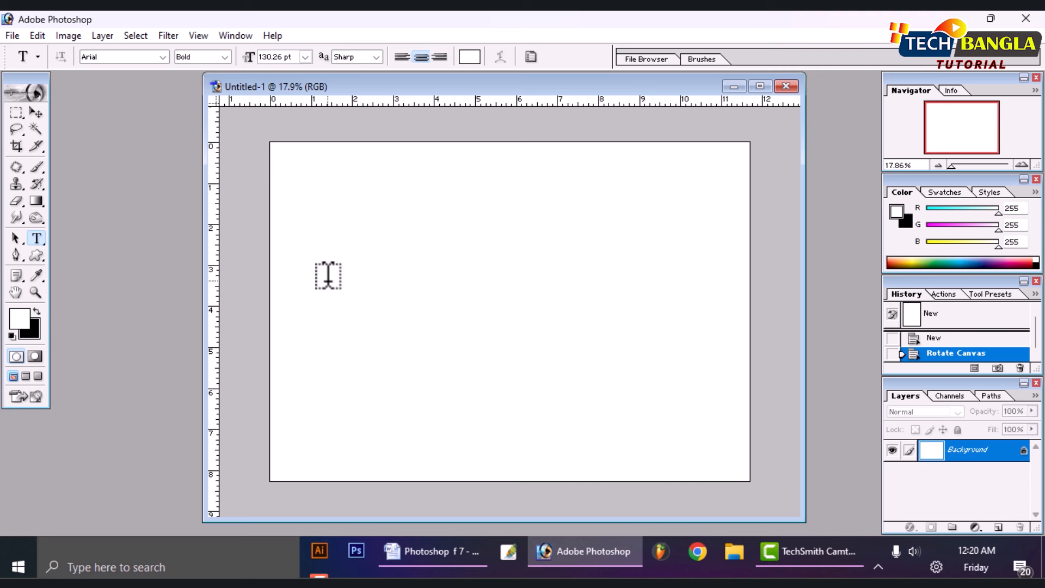
{"action": "left_click", "coordinate": [328, 277]}
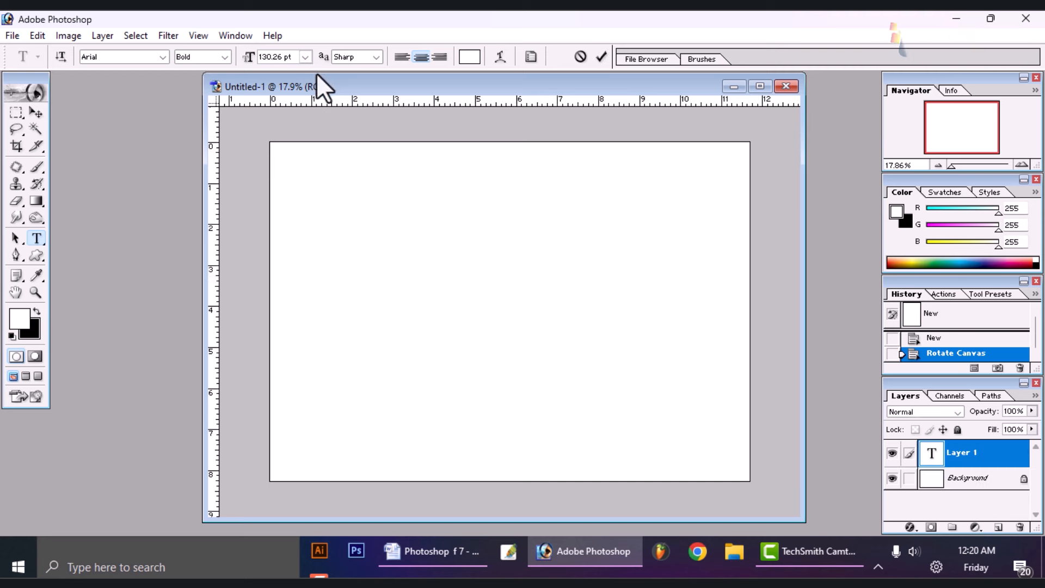
{"action": "left_click", "coordinate": [306, 57]}
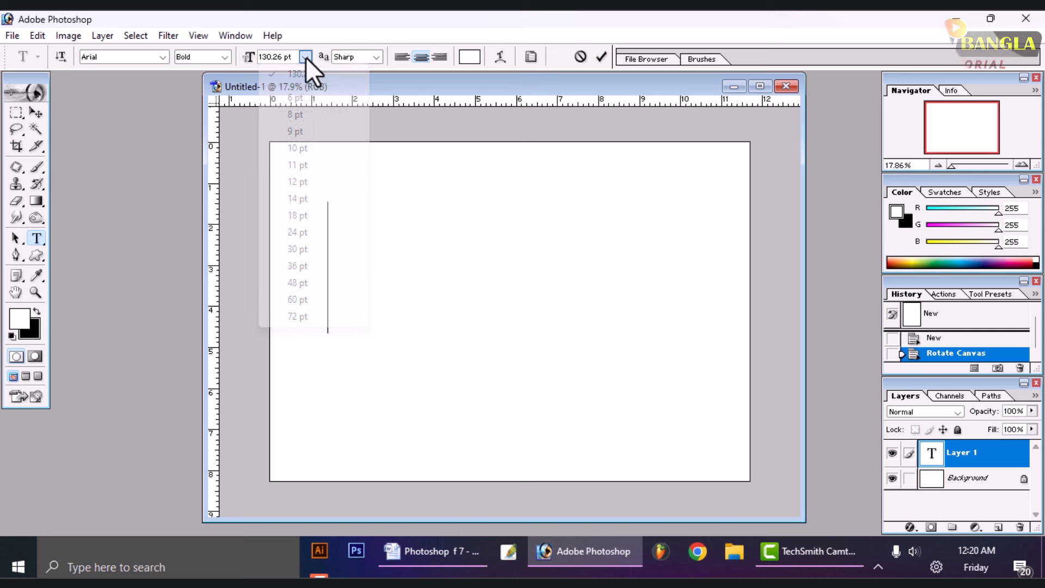
{"action": "left_click", "coordinate": [313, 316]}
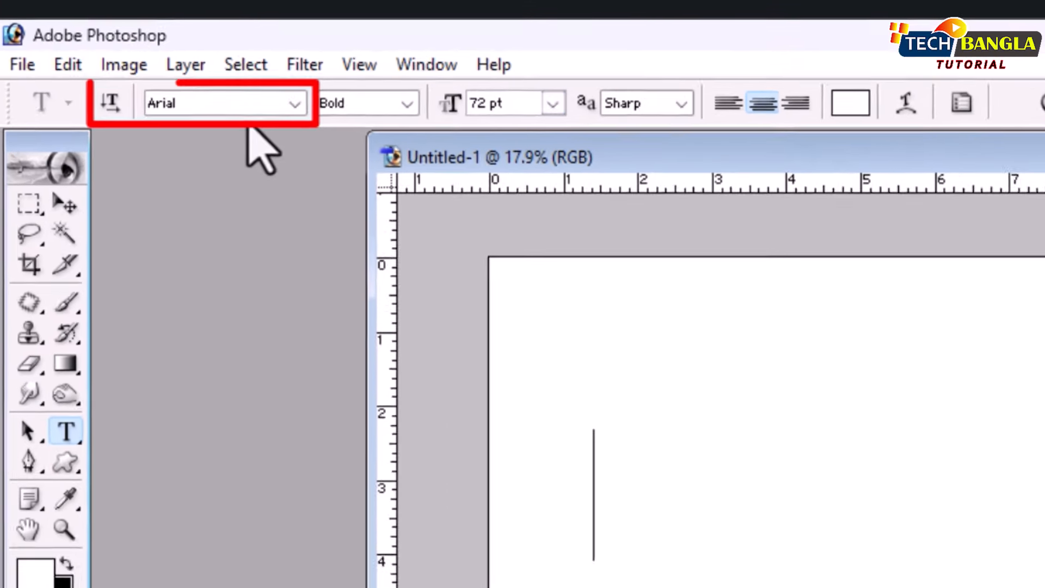
{"action": "left_click", "coordinate": [143, 59]}
{"action": "left_click", "coordinate": [317, 111]}
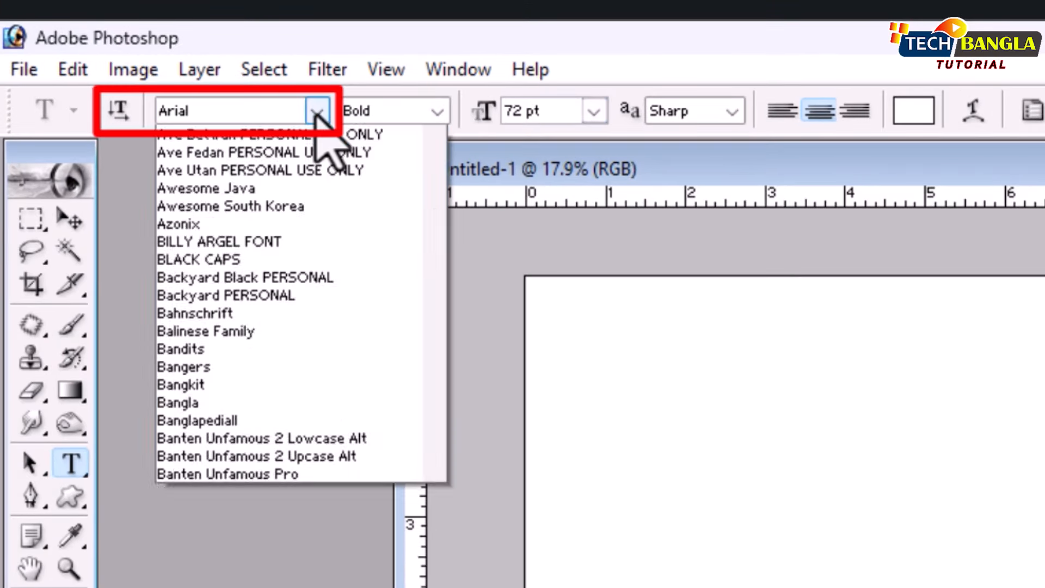
{"action": "left_click", "coordinate": [316, 112]}
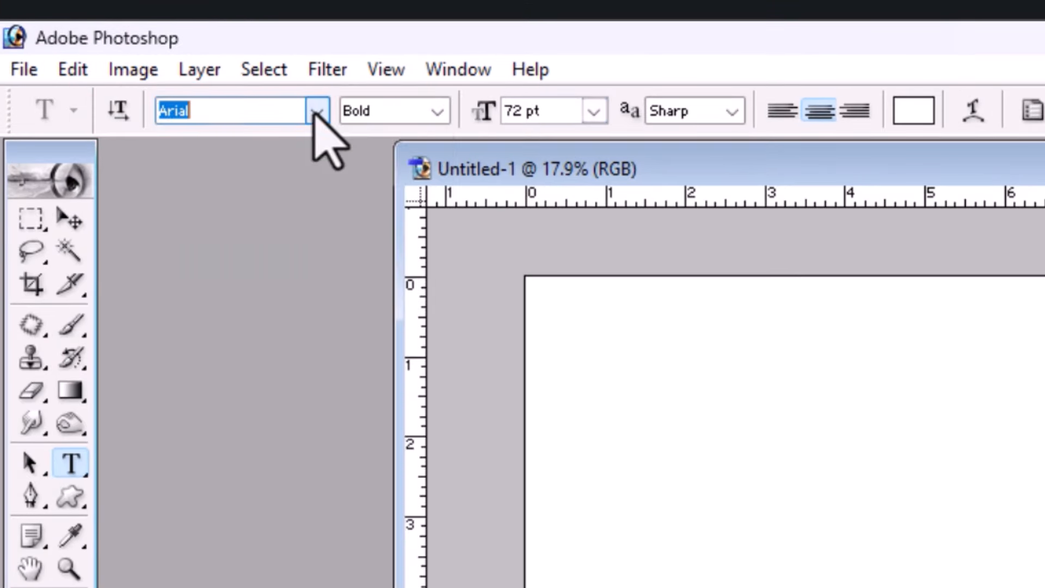
{"action": "left_click", "coordinate": [593, 112]}
{"action": "left_click", "coordinate": [606, 116]}
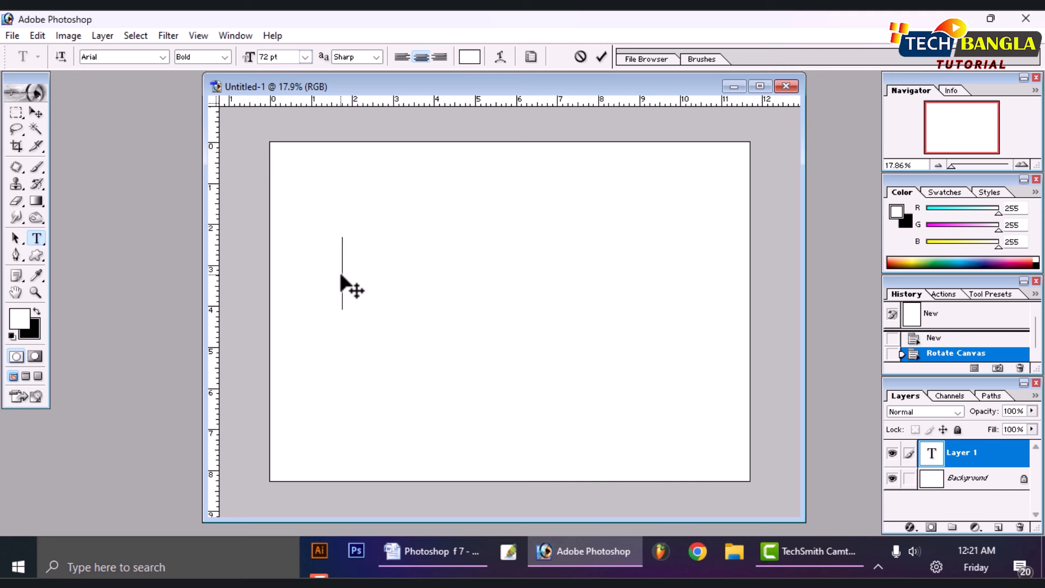
- Set the text color to bright red, FD0000
{"action": "left_click", "coordinate": [341, 276]}
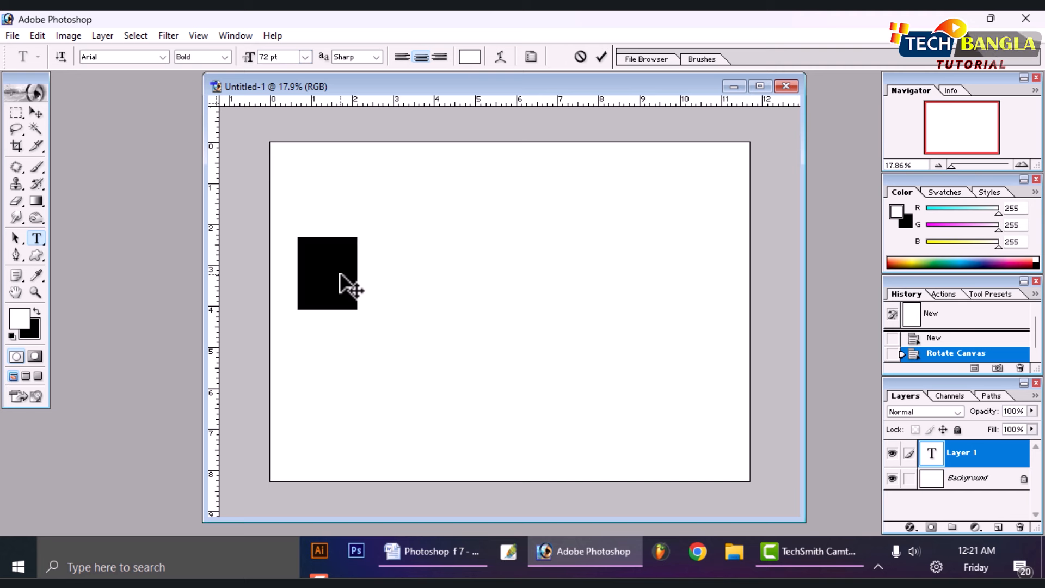
{"action": "left_click", "coordinate": [469, 56]}
{"action": "left_click", "coordinate": [810, 285]}
{"action": "left_click_drag", "start_coordinate": [809, 285], "coordinate": [884, 177]}
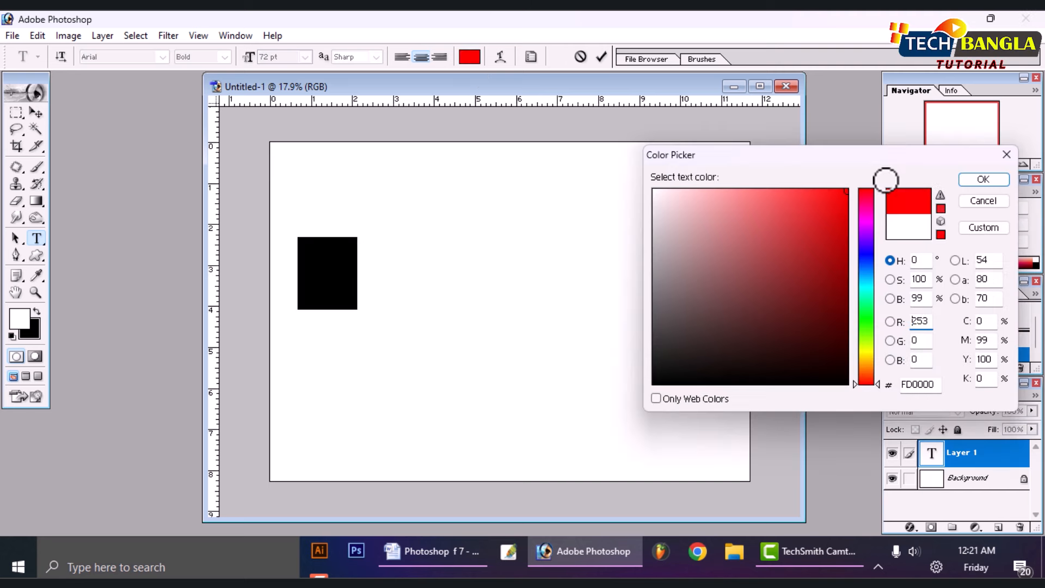
{"action": "left_click", "coordinate": [982, 179]}
- Enter the text BANGLADESH, place it near the middle of the canvas and commit it
{"action": "left_click", "coordinate": [326, 266]}
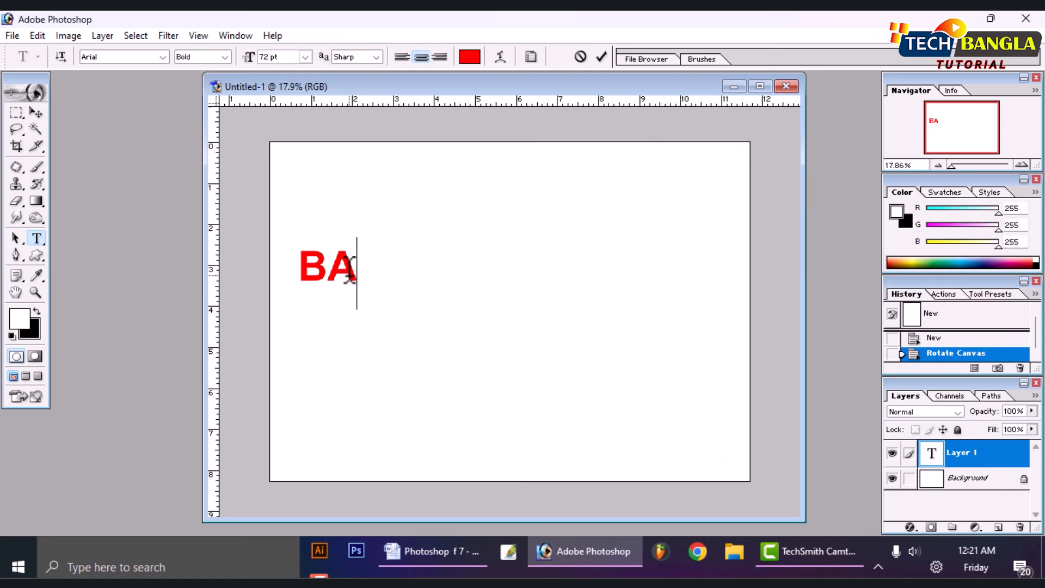
{"action": "double_click", "coordinate": [343, 267]}
{"action": "type", "text": "BANGLADESH"}
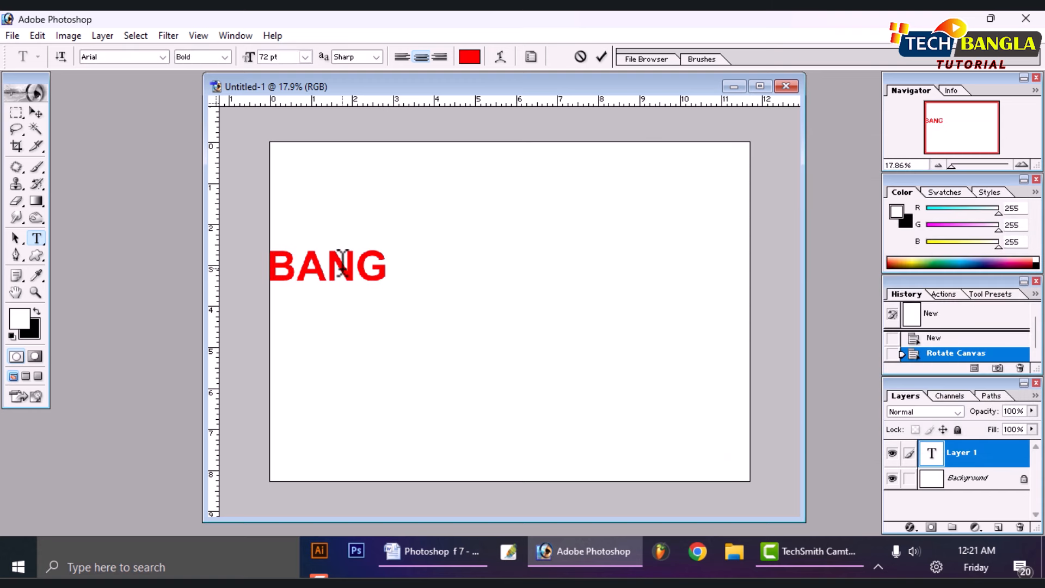
{"action": "left_click_drag", "start_coordinate": [431, 327], "coordinate": [607, 357]}
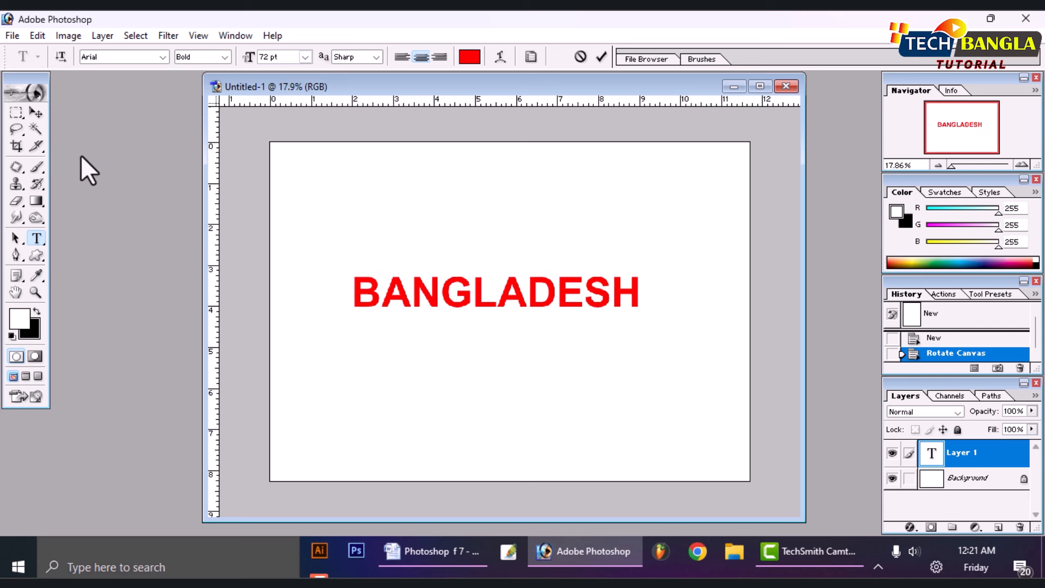
{"action": "left_click", "coordinate": [602, 59]}
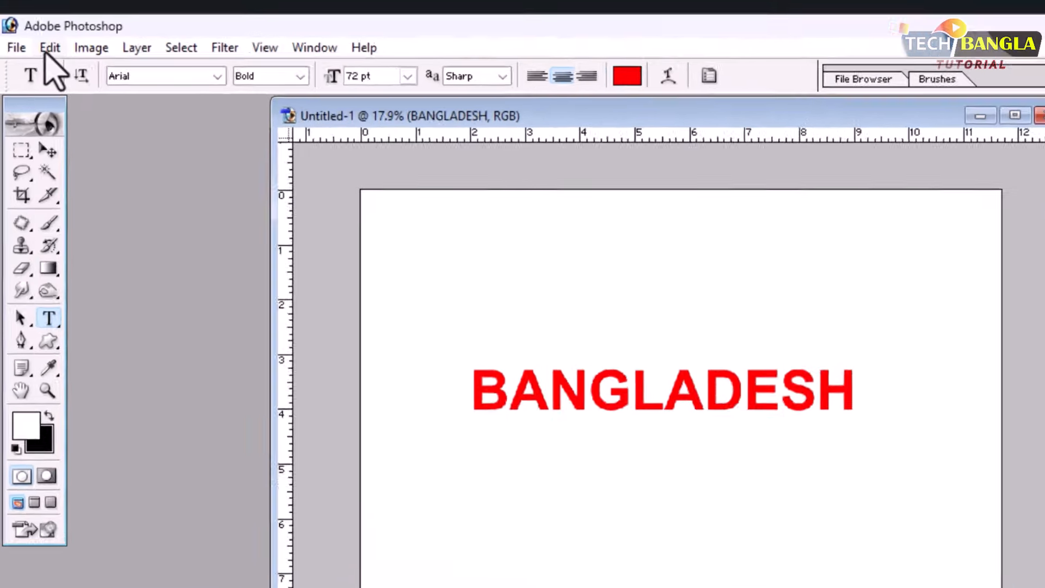
{"action": "left_click", "coordinate": [48, 50]}
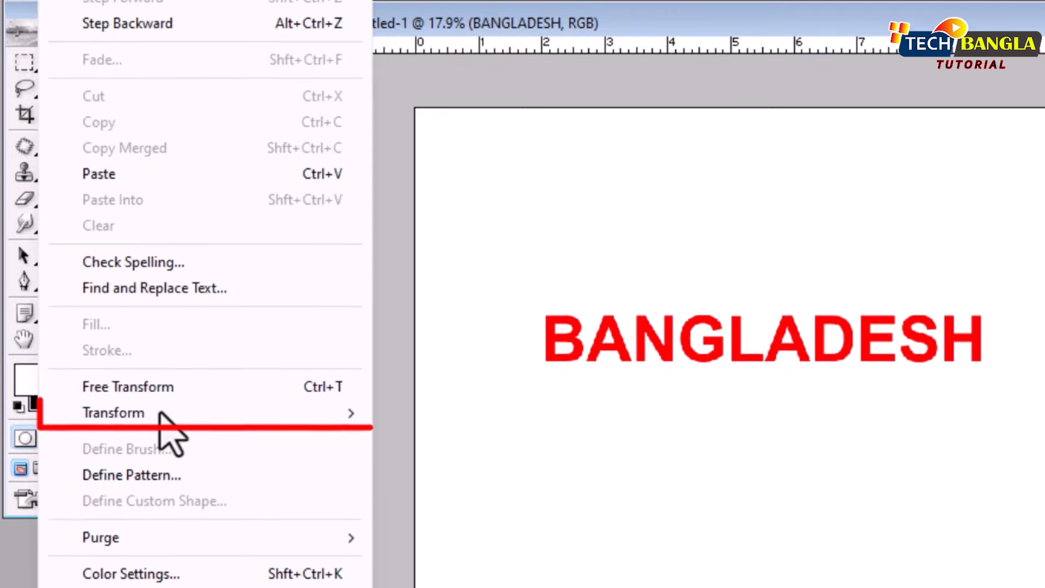
{"action": "mouse_move", "coordinate": [90, 457]}
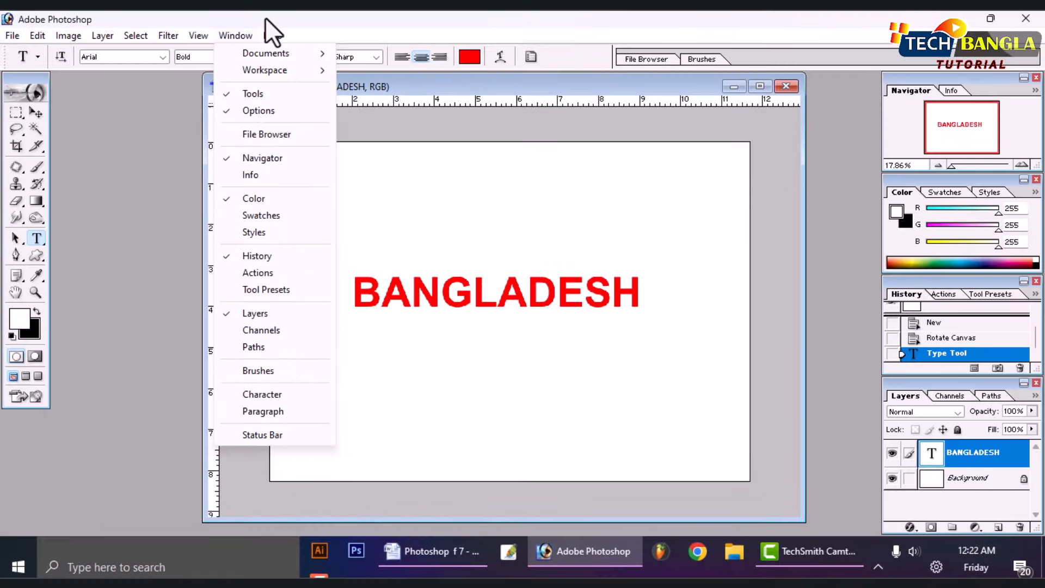
{"action": "left_click", "coordinate": [129, 22]}
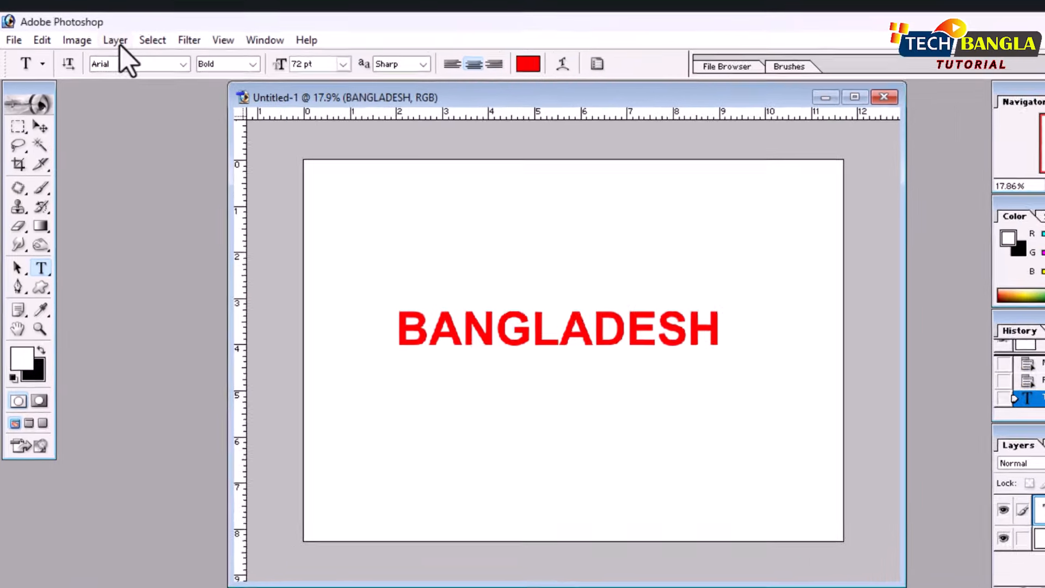
- Convert the BANGLADESH text layer to a shape
{"action": "left_click", "coordinate": [103, 35]}
{"action": "mouse_move", "coordinate": [218, 284]}
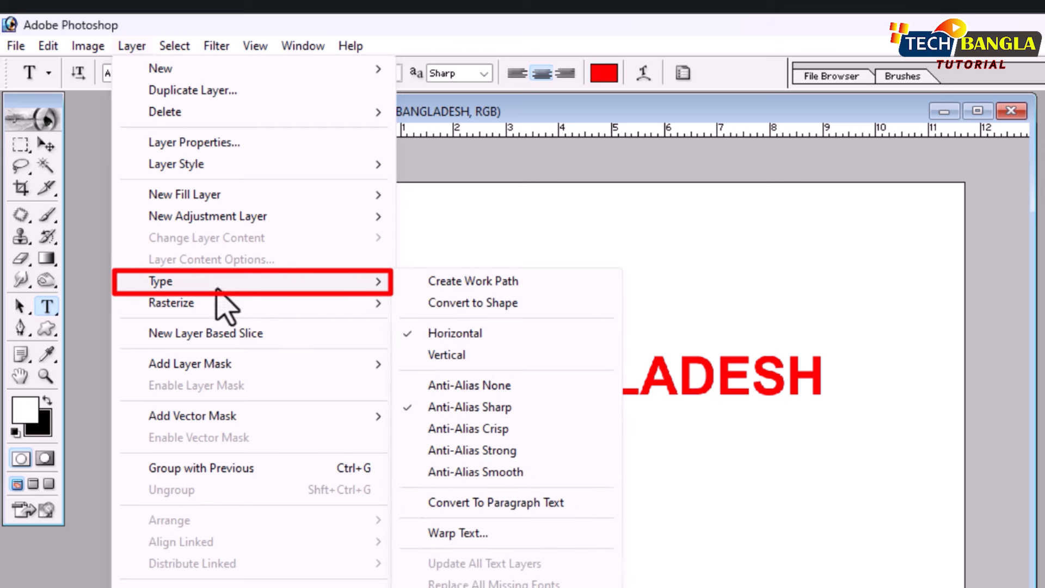
{"action": "left_click", "coordinate": [492, 305]}
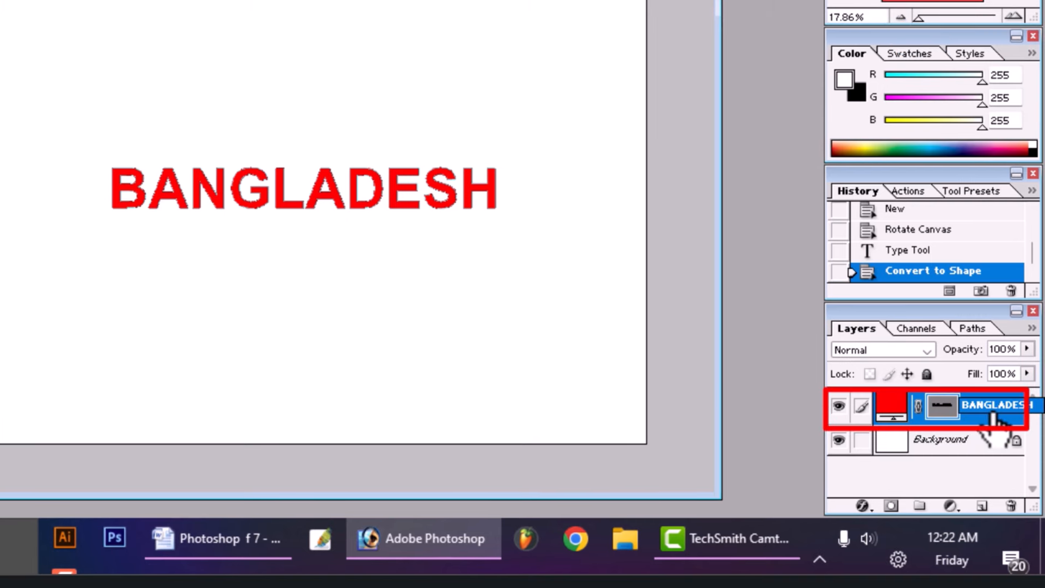
- Rasterize the BANGLADESH layer and apply a Perspective transform that enlarges its H end to about 255% height
{"action": "right_click", "coordinate": [993, 415]}
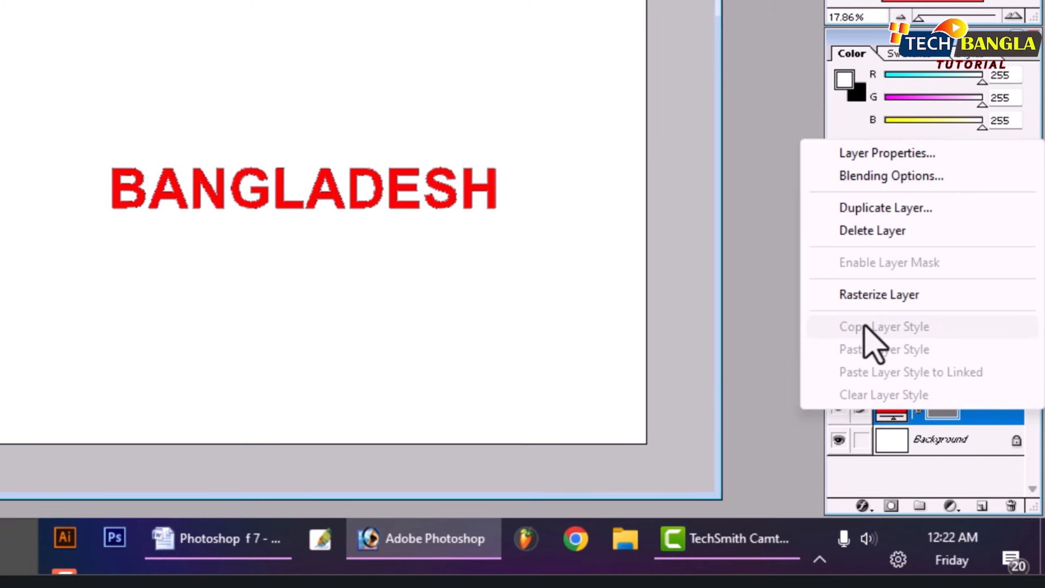
{"action": "left_click", "coordinate": [918, 303]}
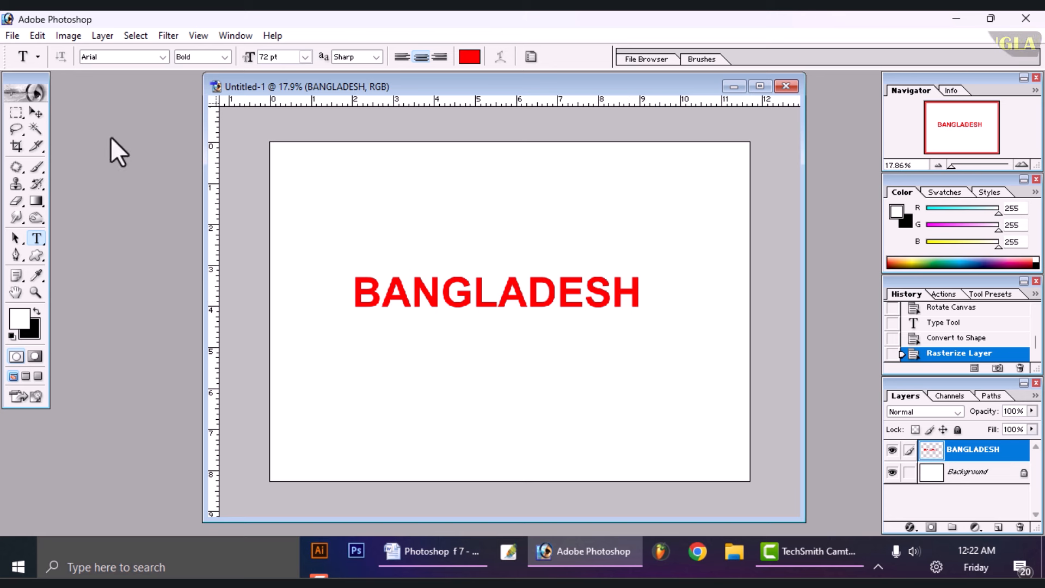
{"action": "left_click", "coordinate": [36, 112]}
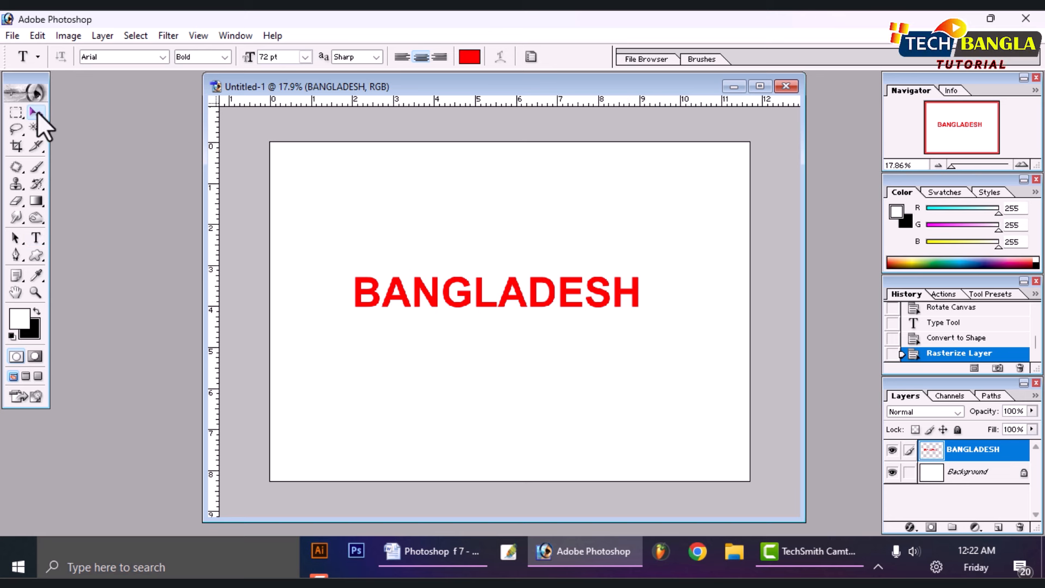
{"action": "left_click", "coordinate": [38, 35]}
{"action": "mouse_move", "coordinate": [66, 342]}
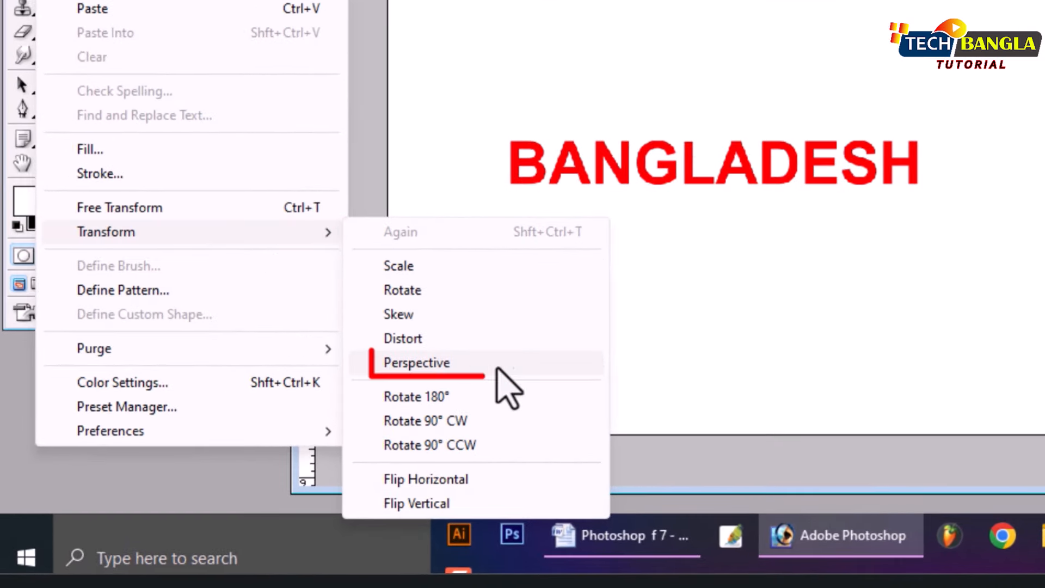
{"action": "left_click", "coordinate": [440, 363]}
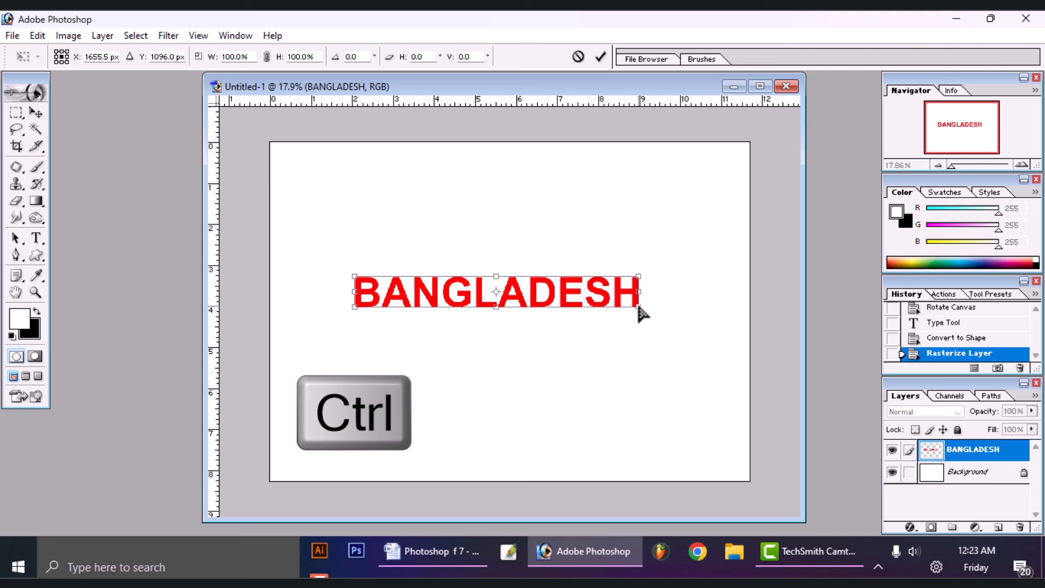
{"action": "left_click_drag", "start_coordinate": [640, 308], "coordinate": [648, 331]}
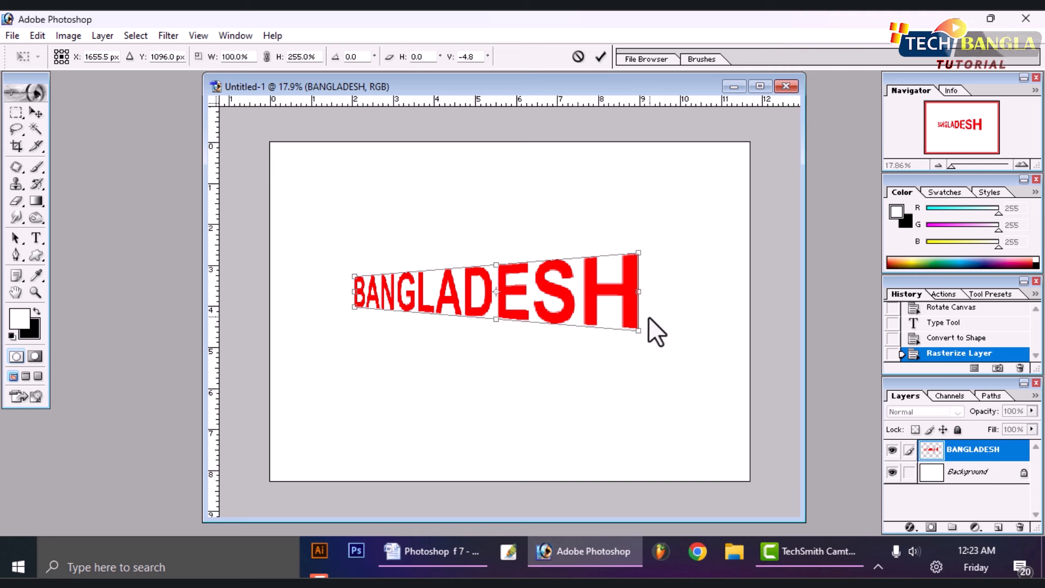
{"action": "key", "text": "Return"}
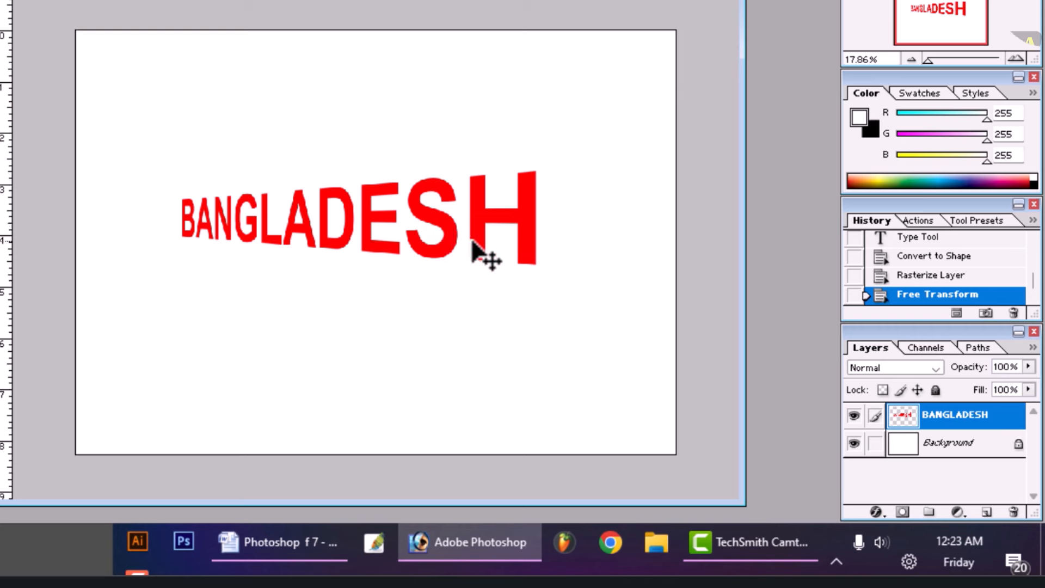
- Move the perspective BANGLADESH text slightly rightward and down on the canvas
{"action": "right_click", "coordinate": [479, 217]}
{"action": "left_click", "coordinate": [480, 215]}
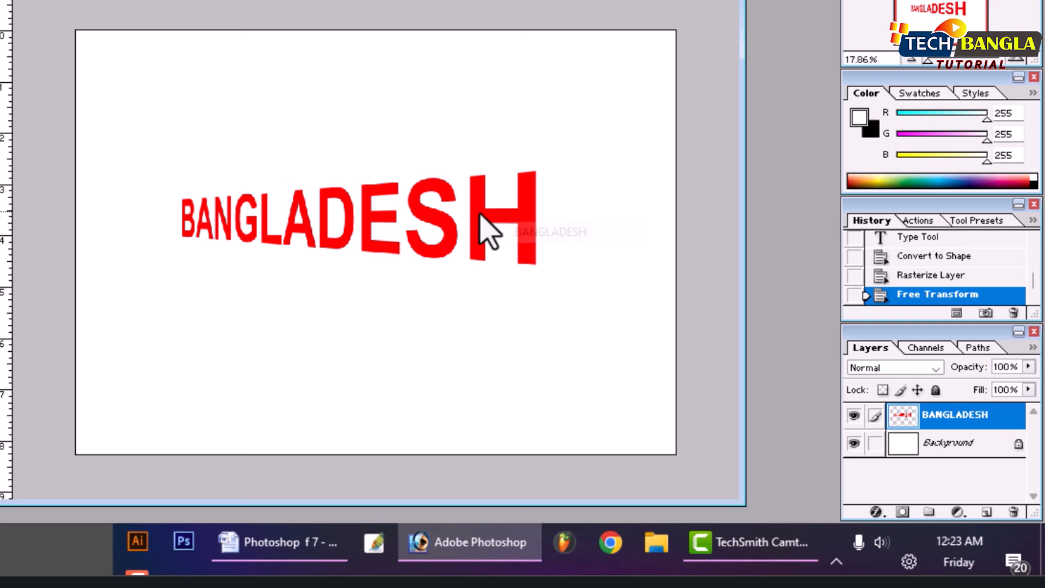
{"action": "left_click_drag", "start_coordinate": [480, 215], "coordinate": [502, 221]}
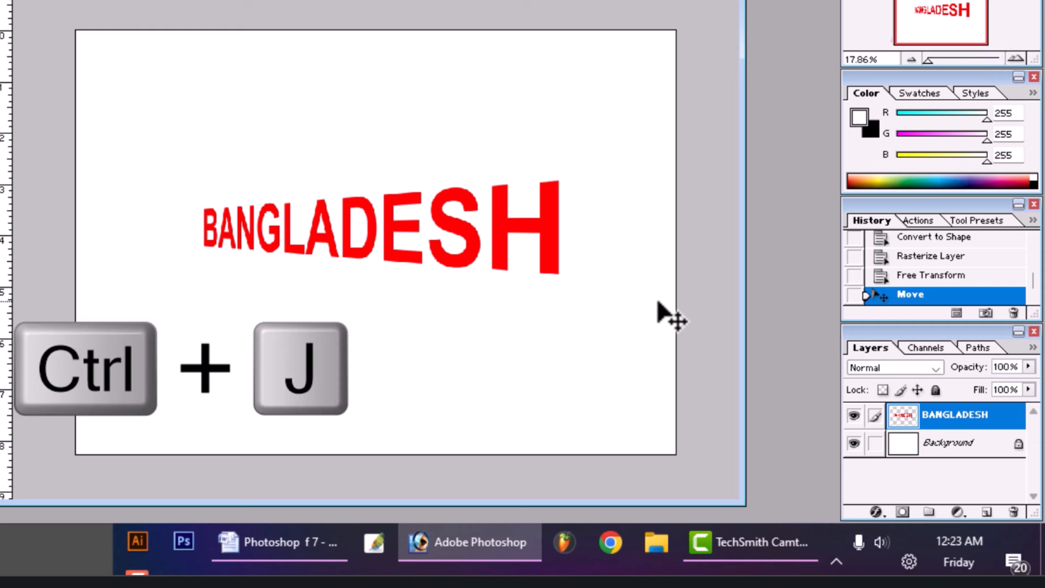
- Build the text's depth by repeatedly duplicating the top layer and nudging each duplicate left, up to BANGLADESH copy 12
{"action": "key", "text": "ctrl+j"}
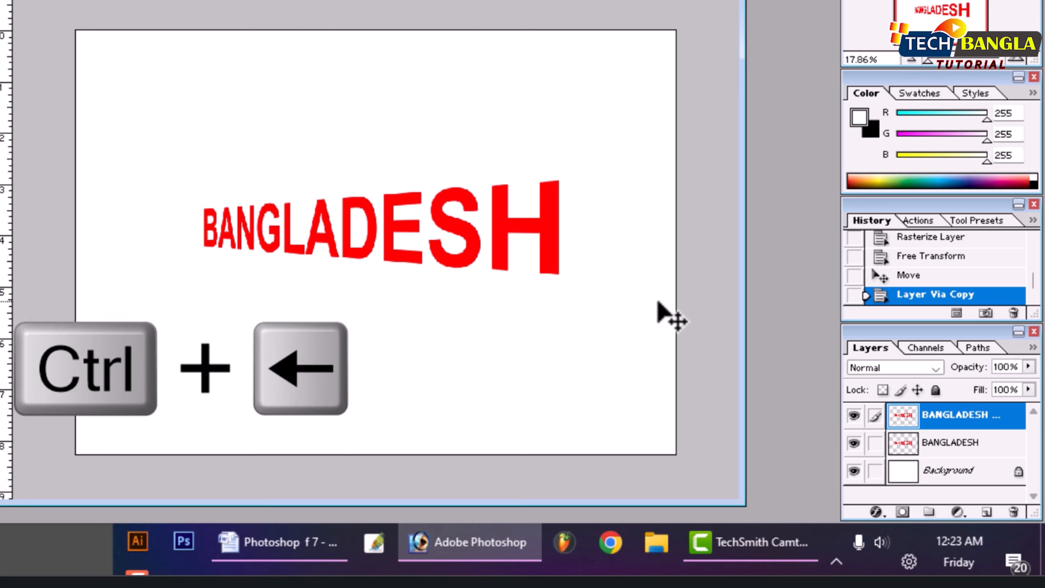
{"action": "key", "text": "ctrl+Left"}
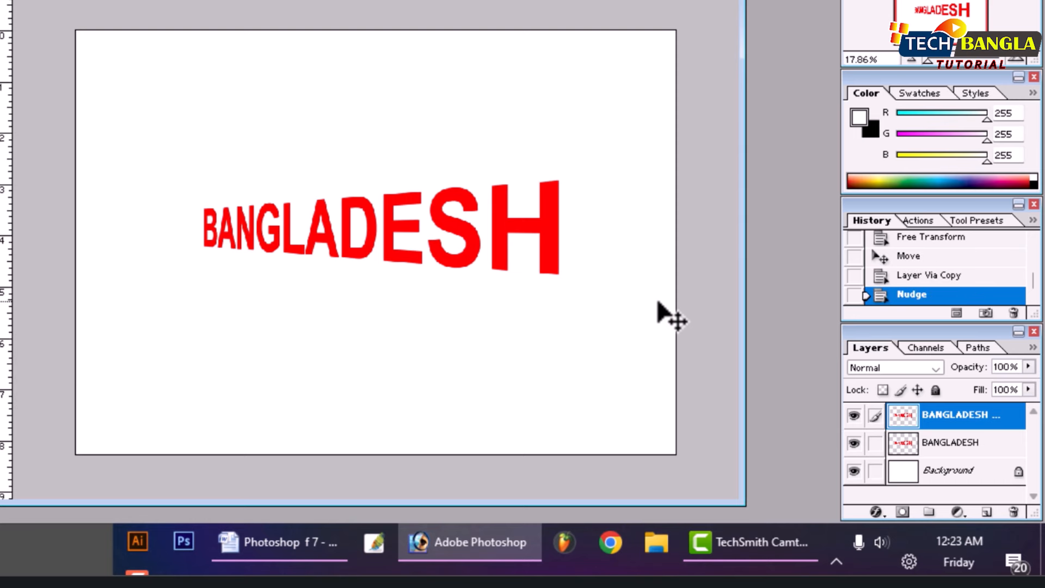
{"action": "key", "text": "ctrl+j"}
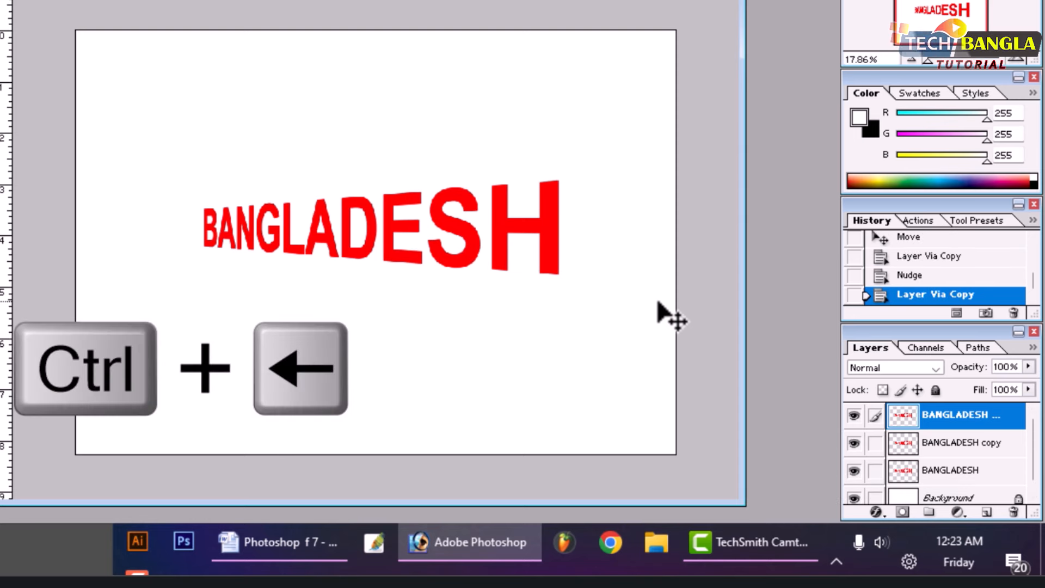
{"action": "key", "text": "ctrl+Left"}
{"action": "key", "text": "ctrl+j"}
{"action": "key", "text": "ctrl+Left"}
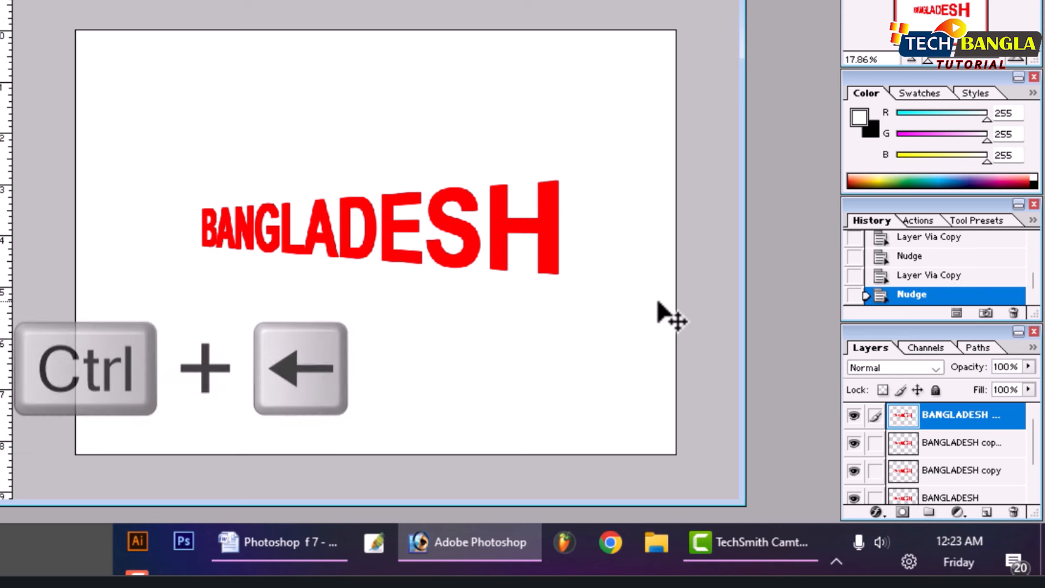
{"action": "key", "text": "ctrl+j"}
{"action": "key", "text": "ctrl+Left"}
{"action": "key", "text": "ctrl+j"}
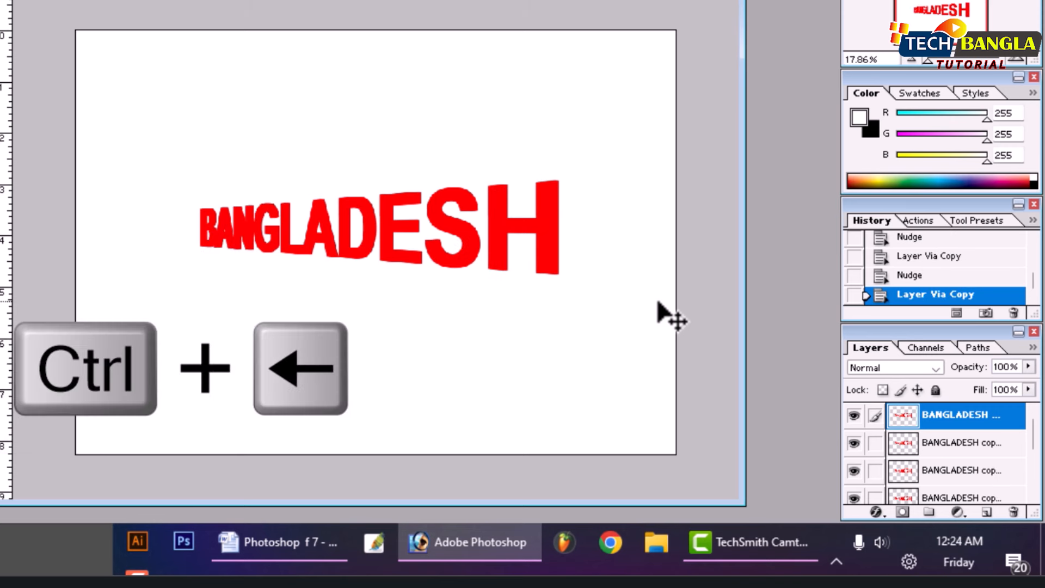
{"action": "key", "text": "ctrl+Left"}
{"action": "key", "text": "ctrl+j"}
{"action": "key", "text": "ctrl+Left"}
{"action": "key", "text": "ctrl+j"}
{"action": "key", "text": "ctrl+Left"}
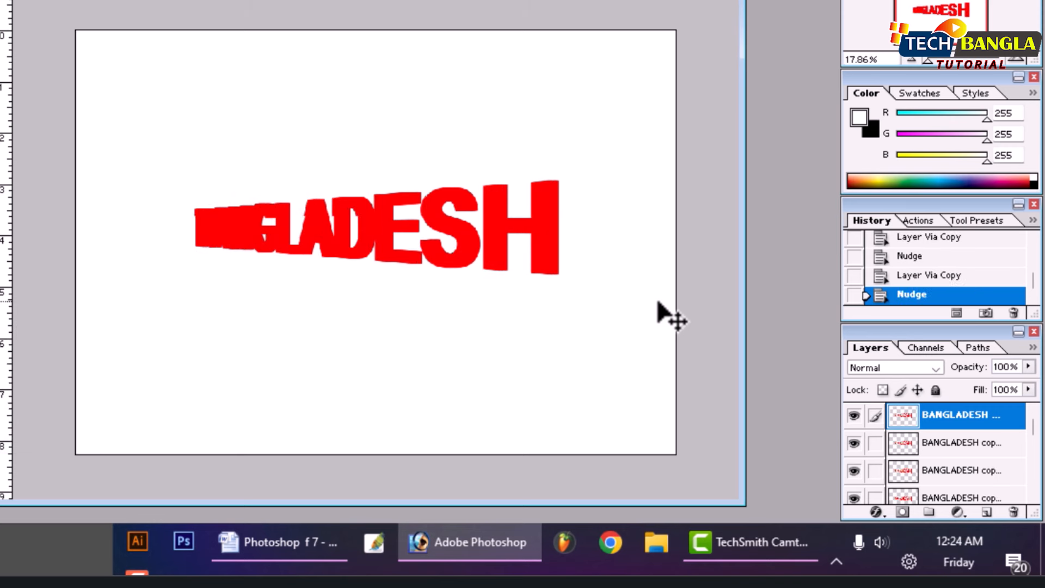
{"action": "key", "text": "ctrl+j"}
{"action": "key", "text": "ctrl+Left"}
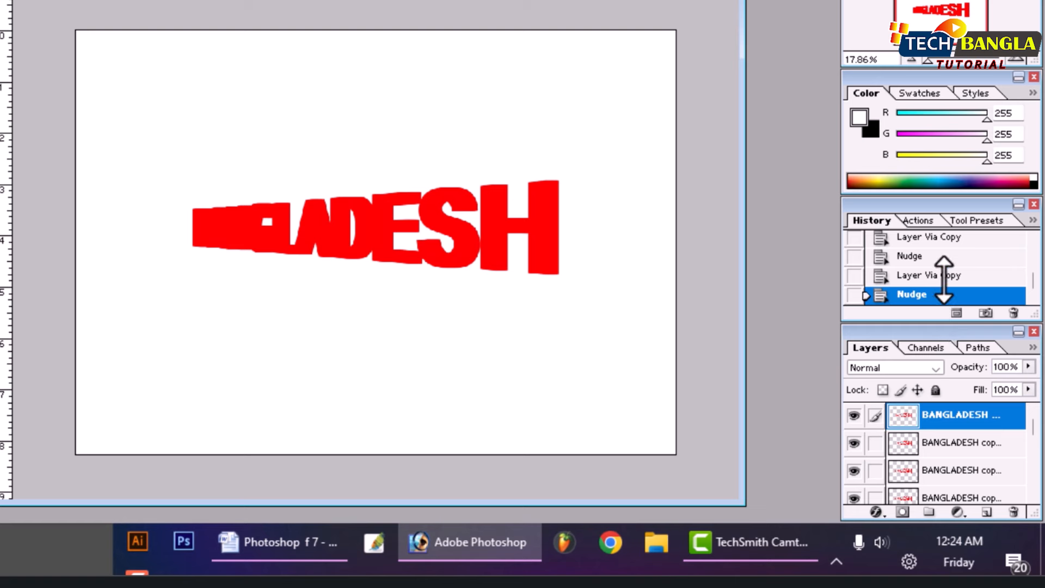
- Link all BANGLADESH layers beneath the topmost copy to BANGLADESH copy 11 and merge the linked layers
{"action": "left_click_drag", "start_coordinate": [820, 334], "coordinate": [724, 249]}
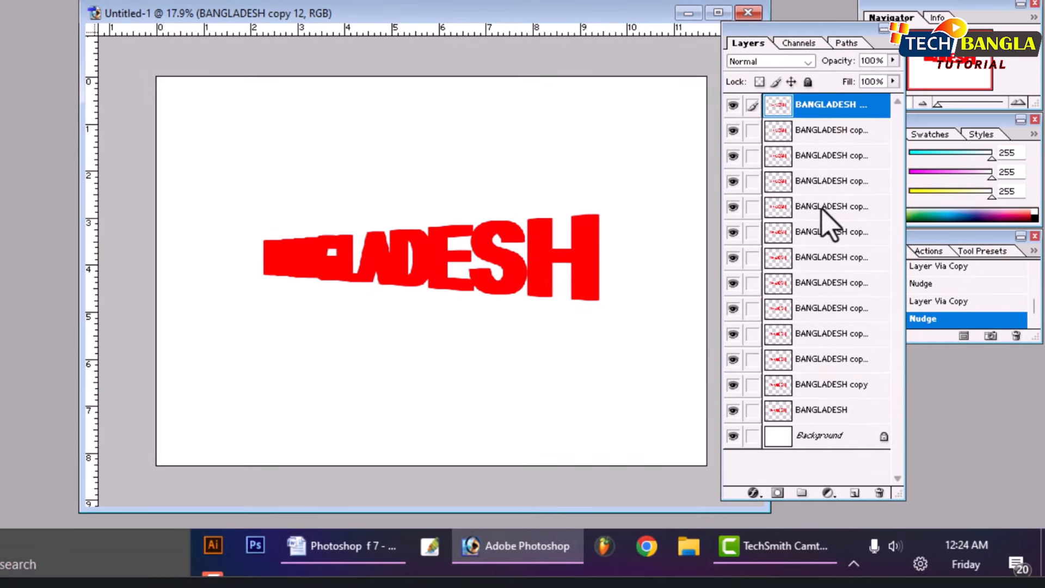
{"action": "left_click", "coordinate": [840, 135]}
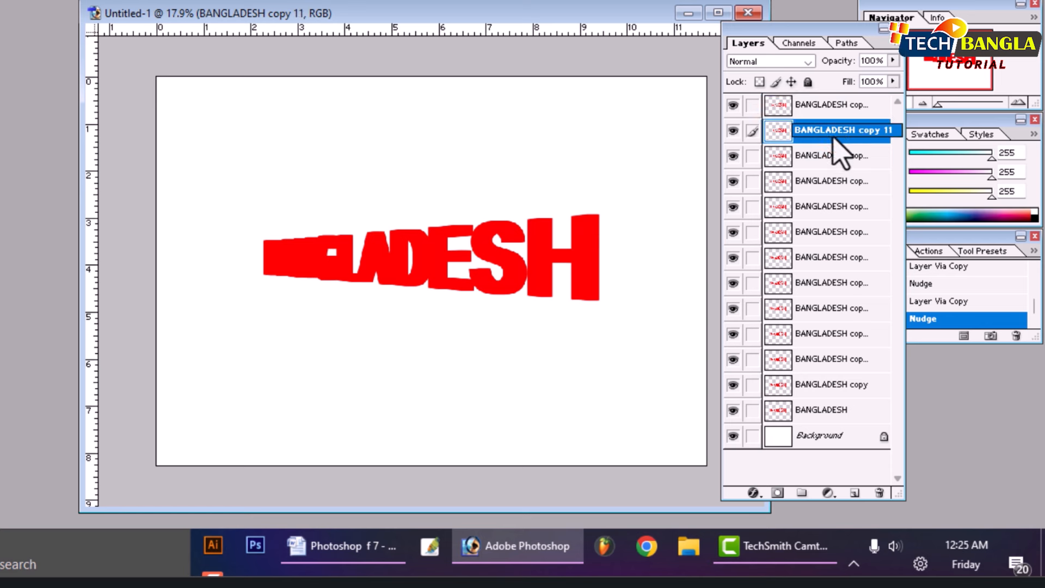
{"action": "left_click", "coordinate": [753, 156]}
{"action": "left_click", "coordinate": [753, 206]}
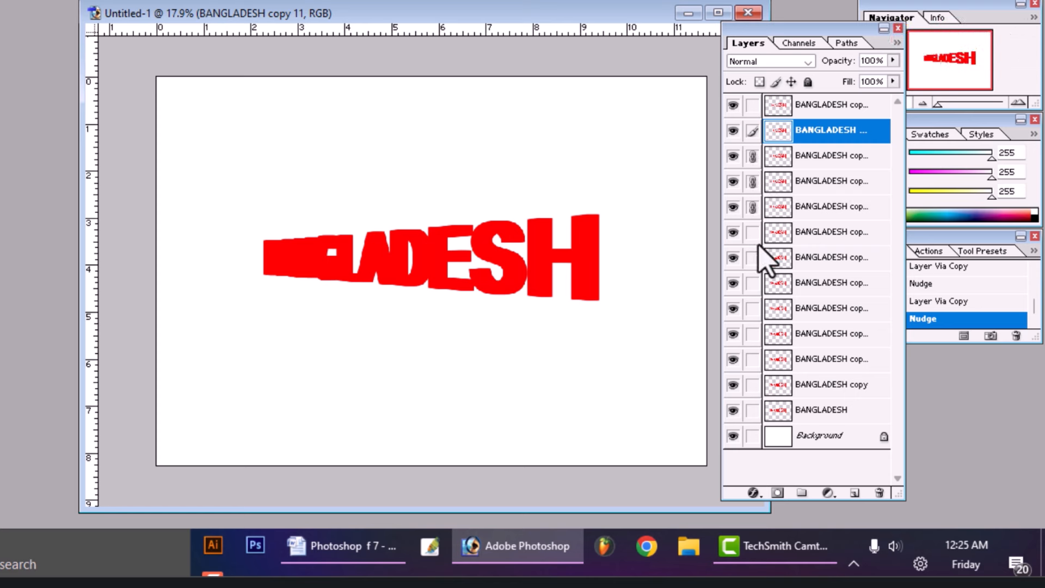
{"action": "left_click", "coordinate": [752, 232]}
{"action": "left_click", "coordinate": [753, 258]}
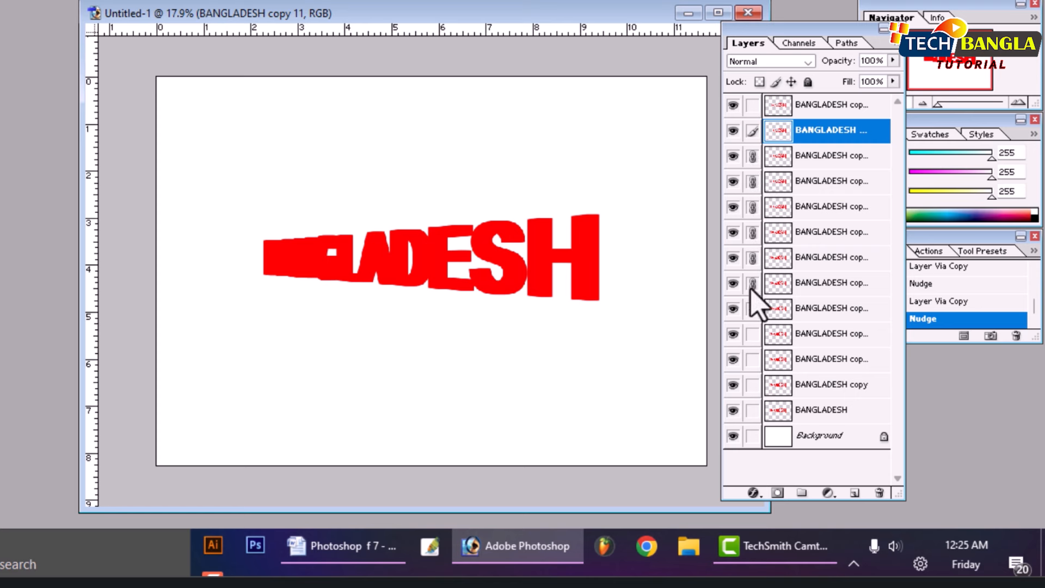
{"action": "left_click", "coordinate": [752, 333]}
{"action": "left_click", "coordinate": [752, 360]}
{"action": "left_click", "coordinate": [753, 384]}
{"action": "left_click", "coordinate": [753, 410]}
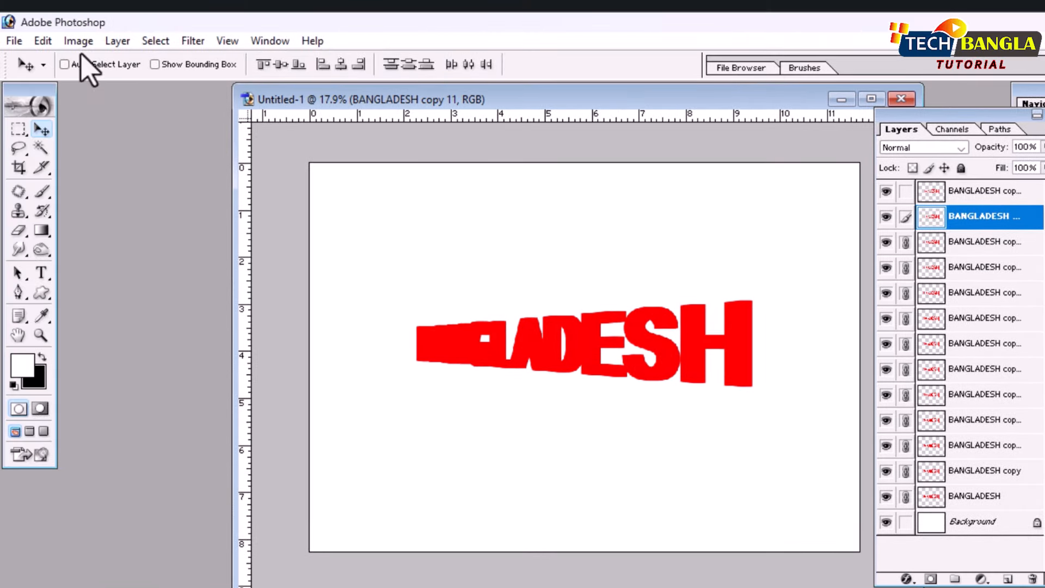
{"action": "left_click", "coordinate": [119, 43]}
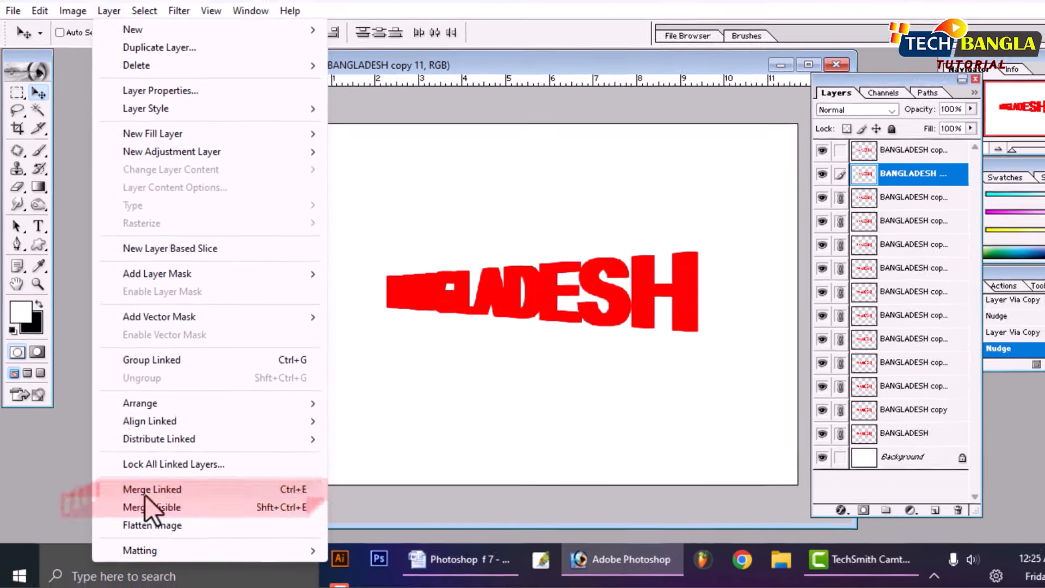
{"action": "left_click", "coordinate": [158, 494]}
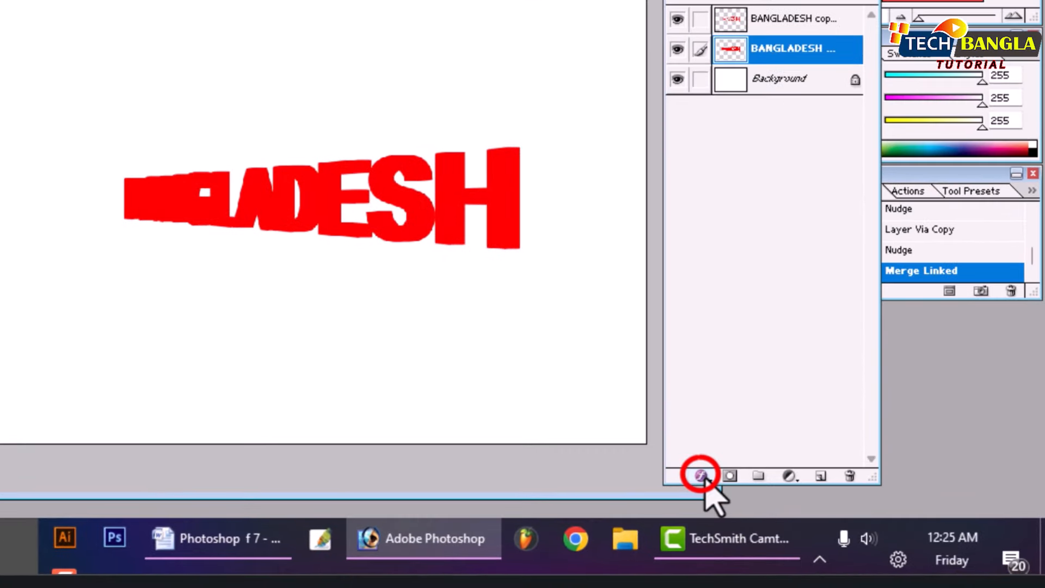
- Add a linear black-to-white Gradient Overlay at 90° and 100% opacity to the merged BANGLADESH layer
{"action": "left_click", "coordinate": [790, 505]}
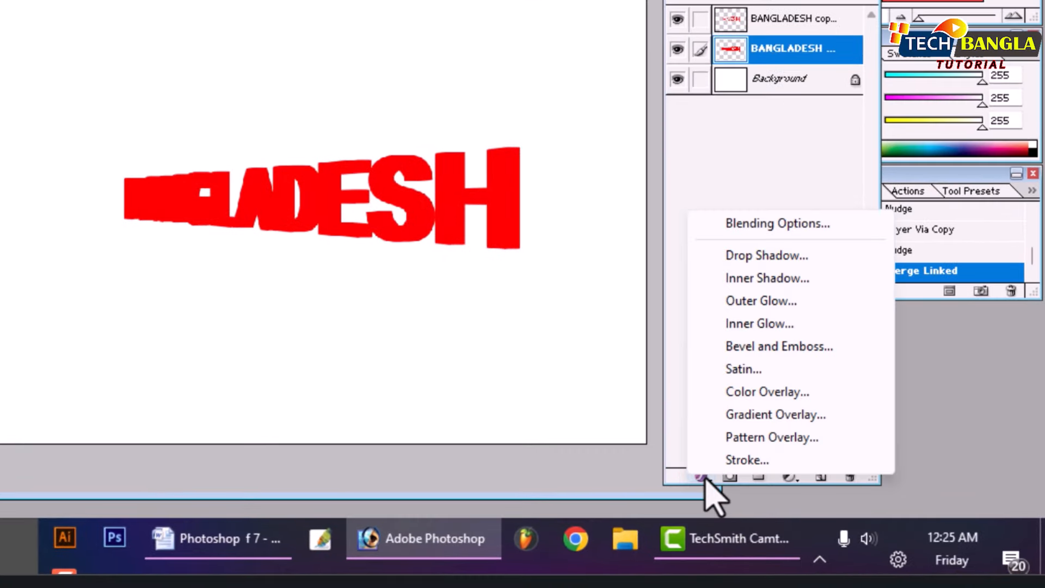
{"action": "left_click", "coordinate": [766, 420]}
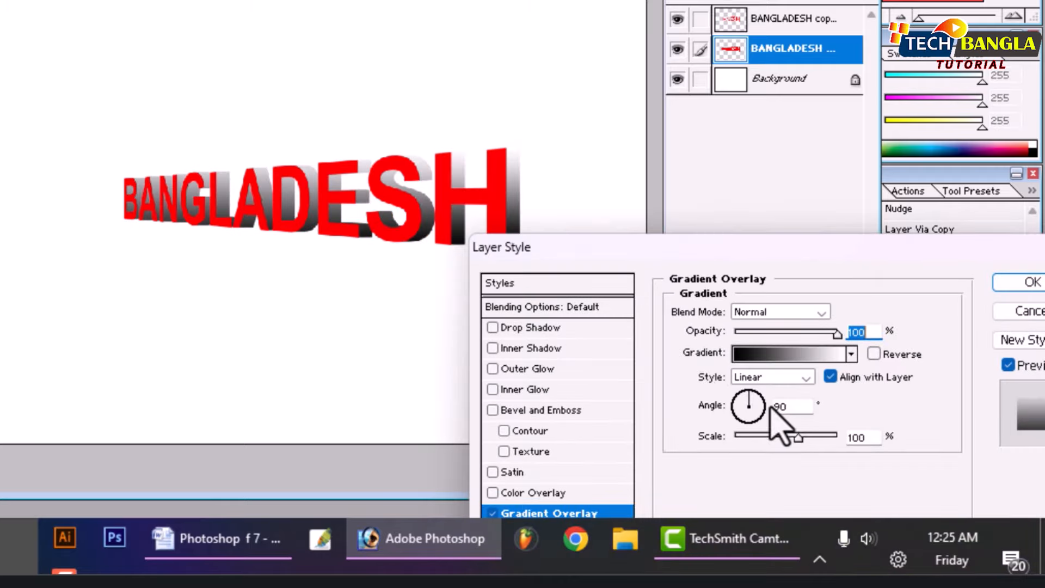
{"action": "left_click_drag", "start_coordinate": [680, 245], "coordinate": [775, 191]}
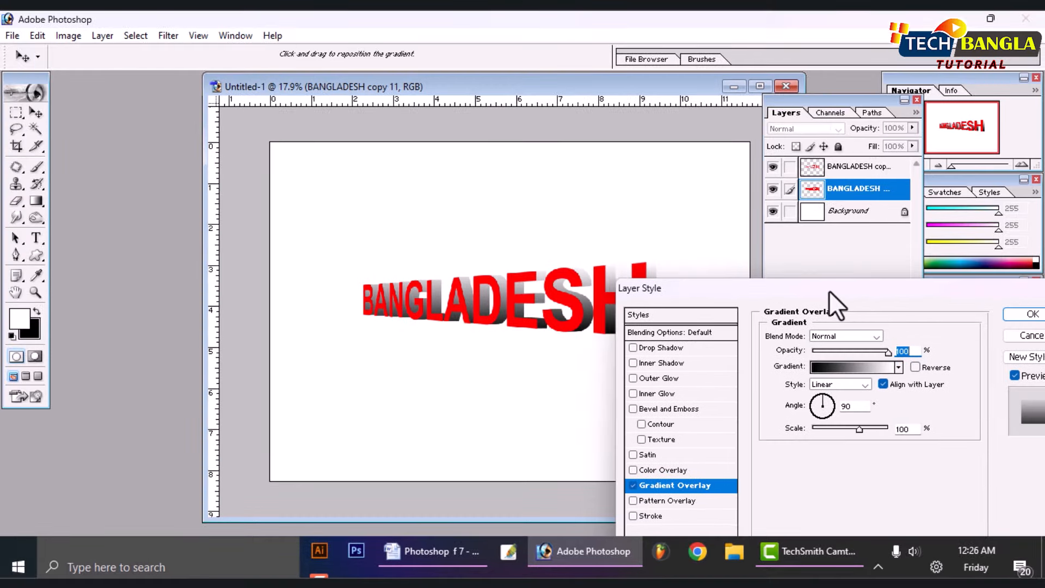
{"action": "left_click_drag", "start_coordinate": [829, 291], "coordinate": [882, 281]}
- Try green and magenta on the overlay gradient's black color stop and set it back to black, 000000
{"action": "left_click", "coordinate": [893, 357]}
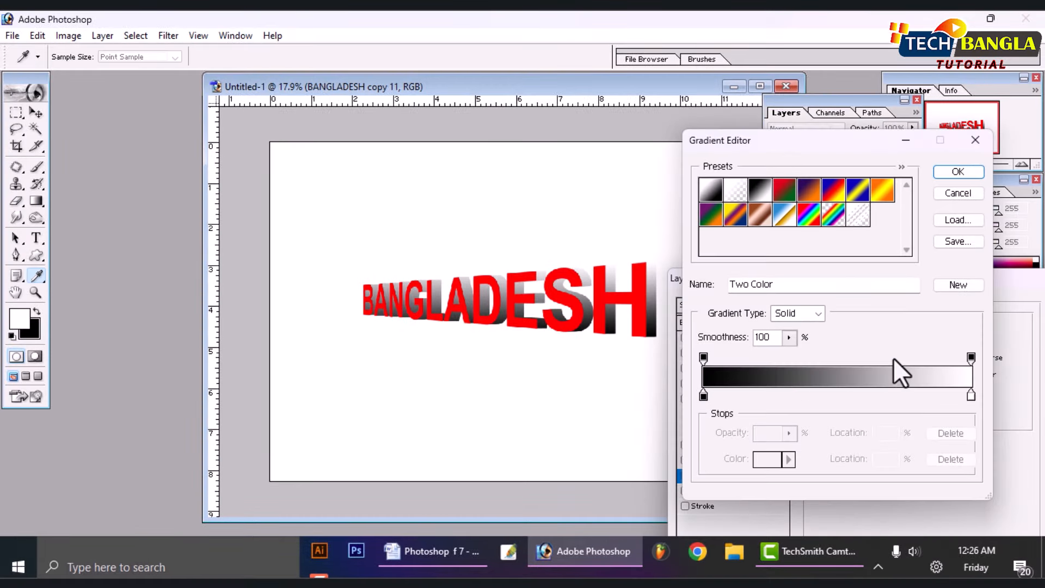
{"action": "left_click", "coordinate": [703, 396]}
{"action": "left_click", "coordinate": [768, 460]}
{"action": "mouse_move", "coordinate": [797, 251]}
{"action": "left_mouse_down"}
{"action": "mouse_move", "coordinate": [815, 207]}
{"action": "mouse_move", "coordinate": [811, 253]}
{"action": "left_mouse_up"}
{"action": "left_click", "coordinate": [867, 318]}
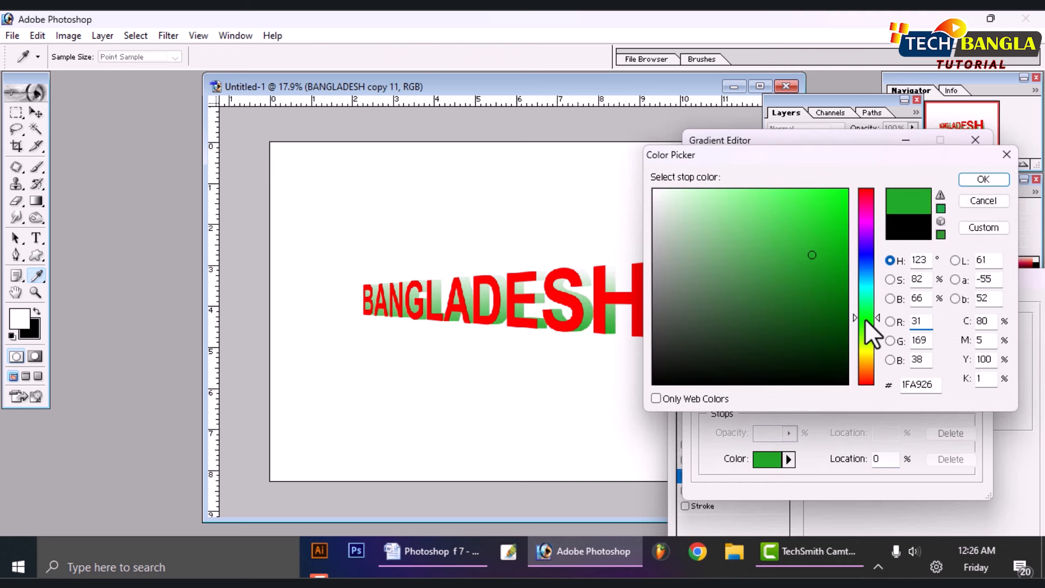
{"action": "mouse_move", "coordinate": [866, 320]}
{"action": "left_mouse_down"}
{"action": "mouse_move", "coordinate": [867, 337]}
{"action": "mouse_move", "coordinate": [869, 325]}
{"action": "left_mouse_up"}
{"action": "left_click_drag", "start_coordinate": [833, 241], "coordinate": [838, 208]}
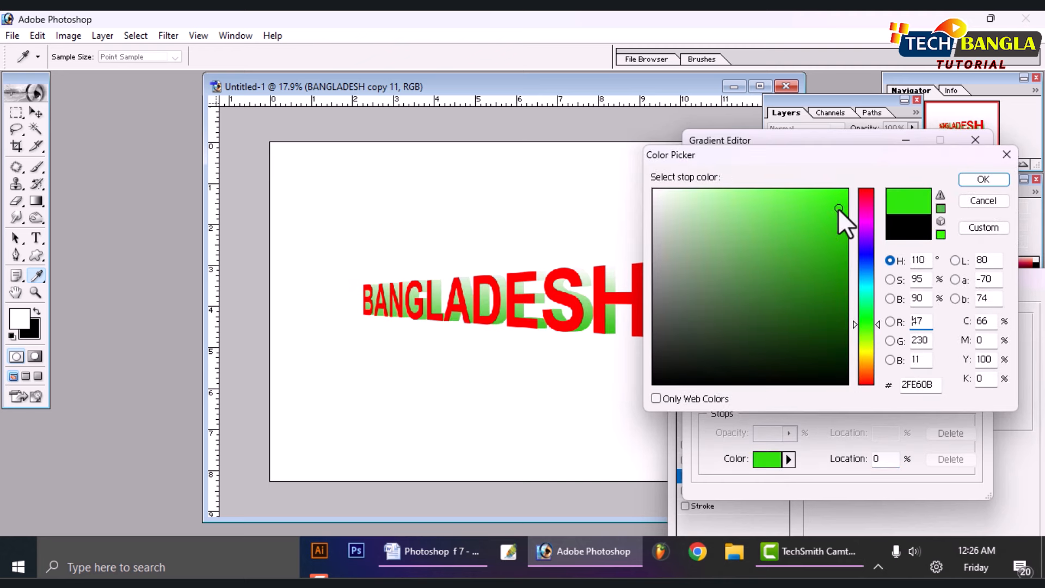
{"action": "left_click", "coordinate": [864, 214]}
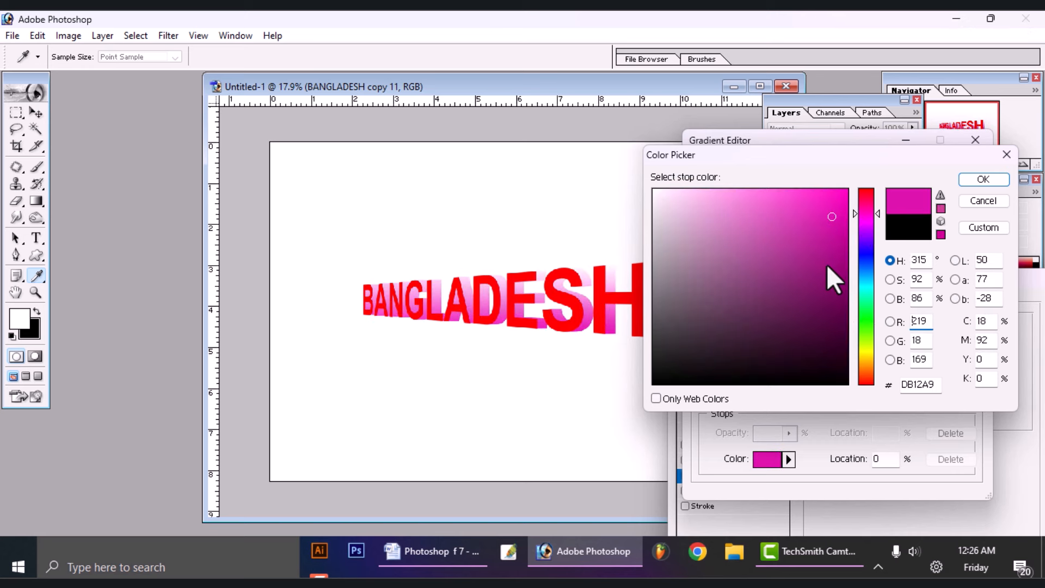
{"action": "left_click_drag", "start_coordinate": [828, 267], "coordinate": [805, 393]}
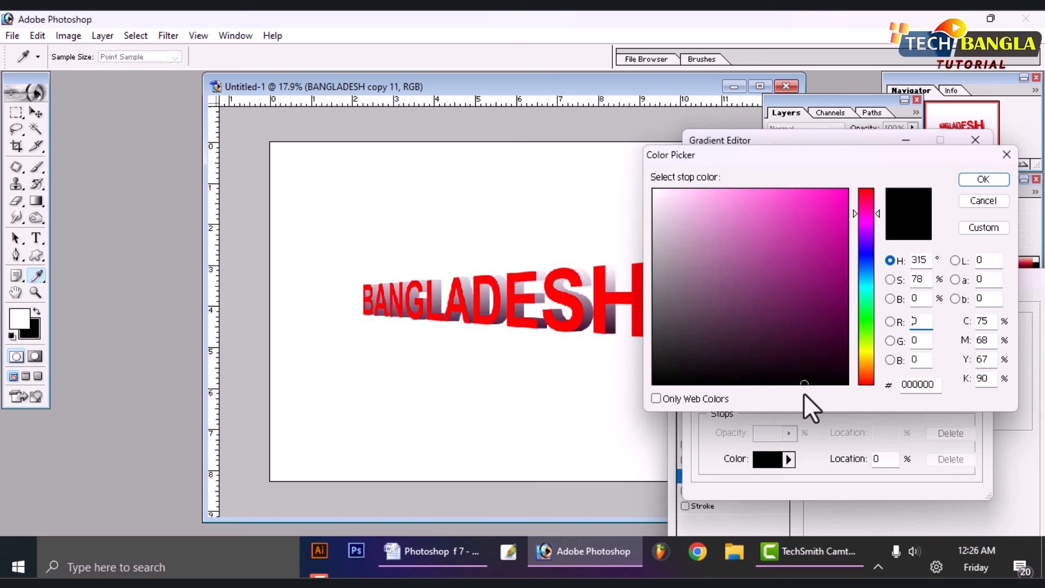
{"action": "left_click", "coordinate": [994, 179]}
{"action": "left_click", "coordinate": [971, 396]}
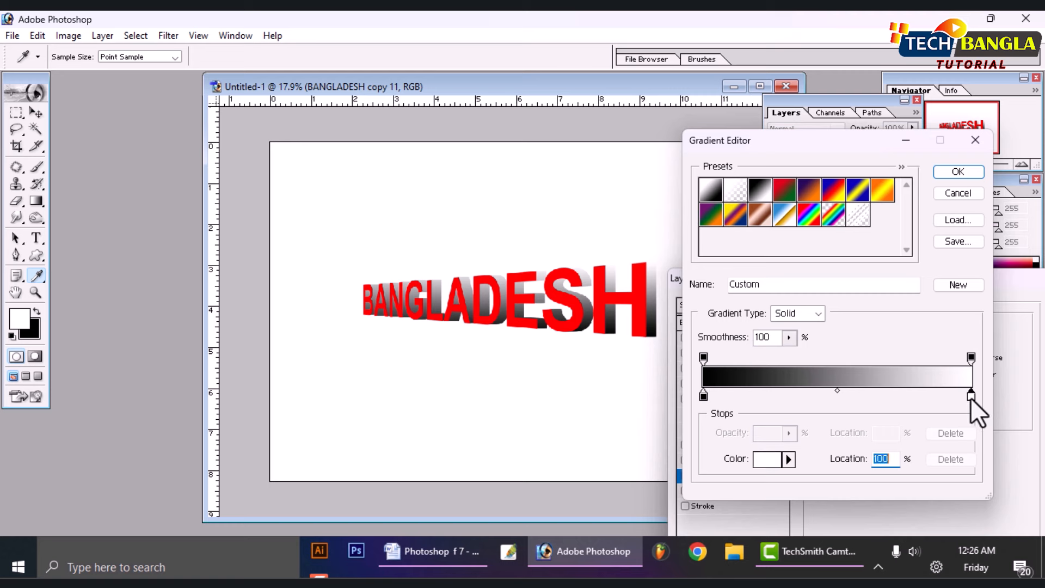
{"action": "left_click", "coordinate": [765, 460]}
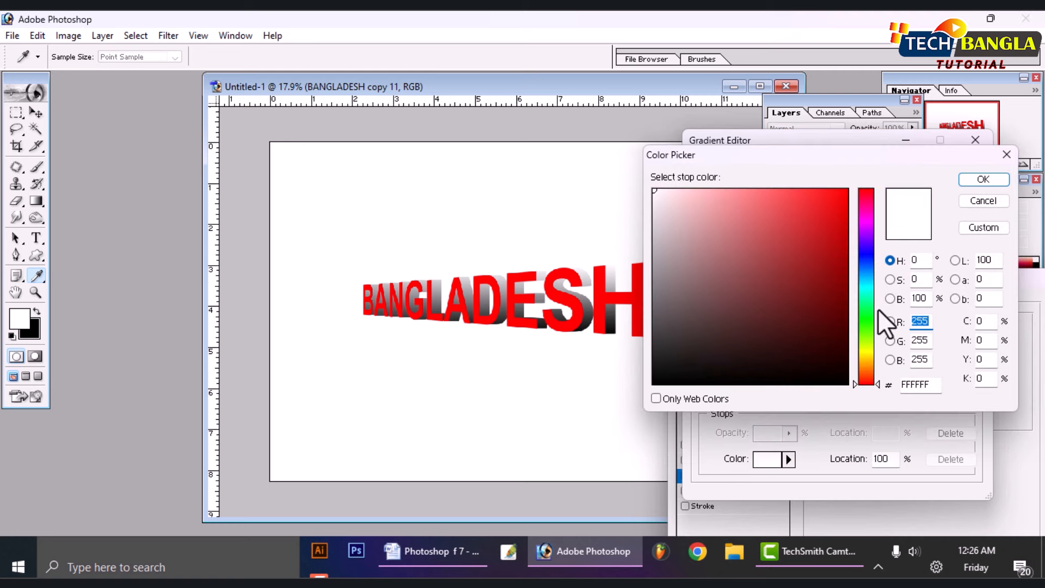
{"action": "left_click", "coordinate": [867, 349]}
{"action": "left_click", "coordinate": [848, 189]}
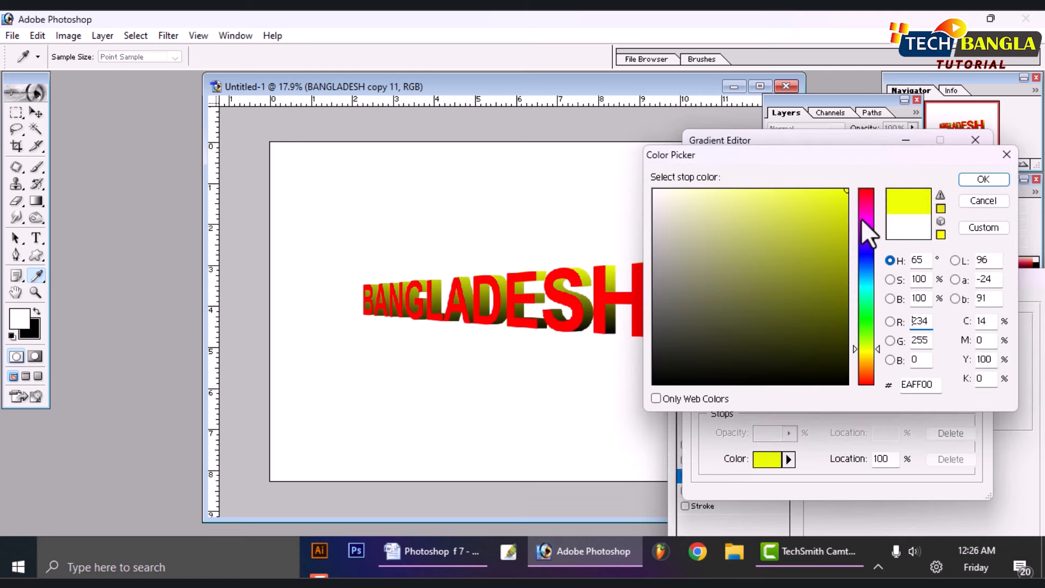
{"action": "left_click", "coordinate": [981, 200]}
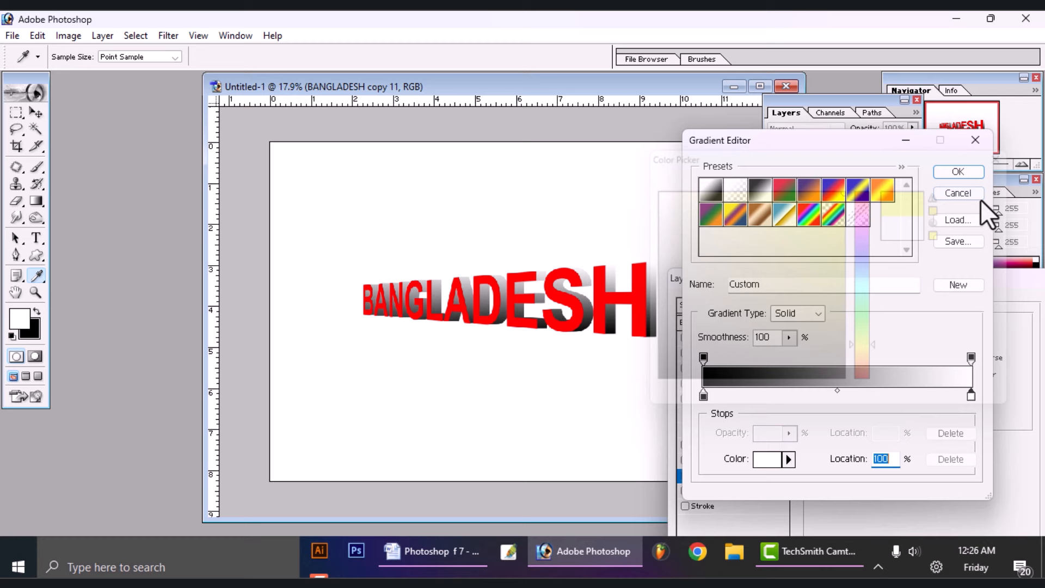
- Accept the black-to-white gradient and apply the Gradient Overlay to the merged BANGLADESH layer
{"action": "left_click", "coordinate": [960, 172]}
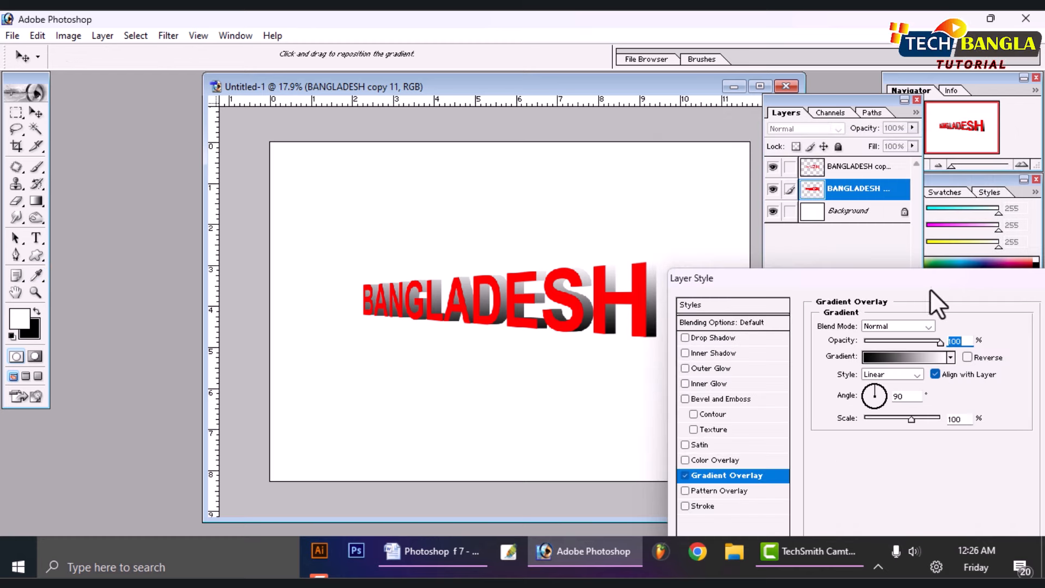
{"action": "left_click_drag", "start_coordinate": [1024, 285], "coordinate": [900, 240]}
{"action": "left_click", "coordinate": [949, 260]}
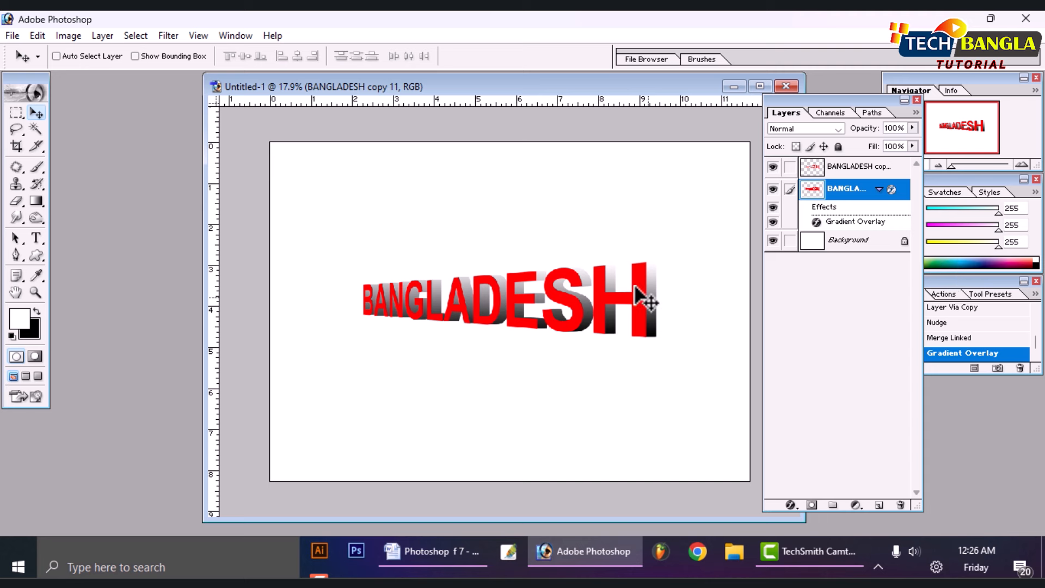
- Select the Background layer and convert it to a regular layer named Layer 0 with Normal mode and 100% opacity
{"action": "right_click", "coordinate": [690, 206]}
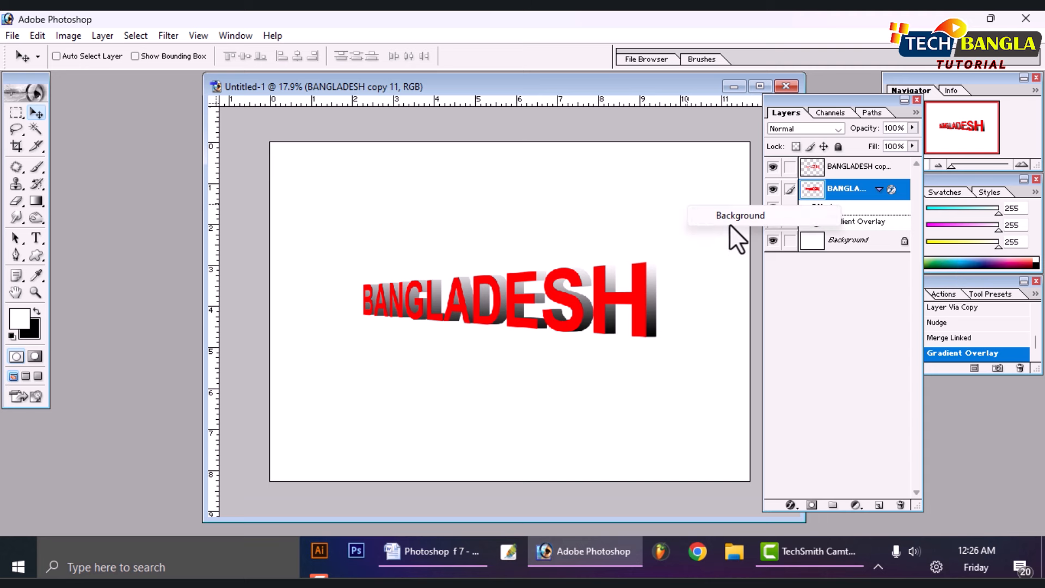
{"action": "left_click", "coordinate": [729, 216]}
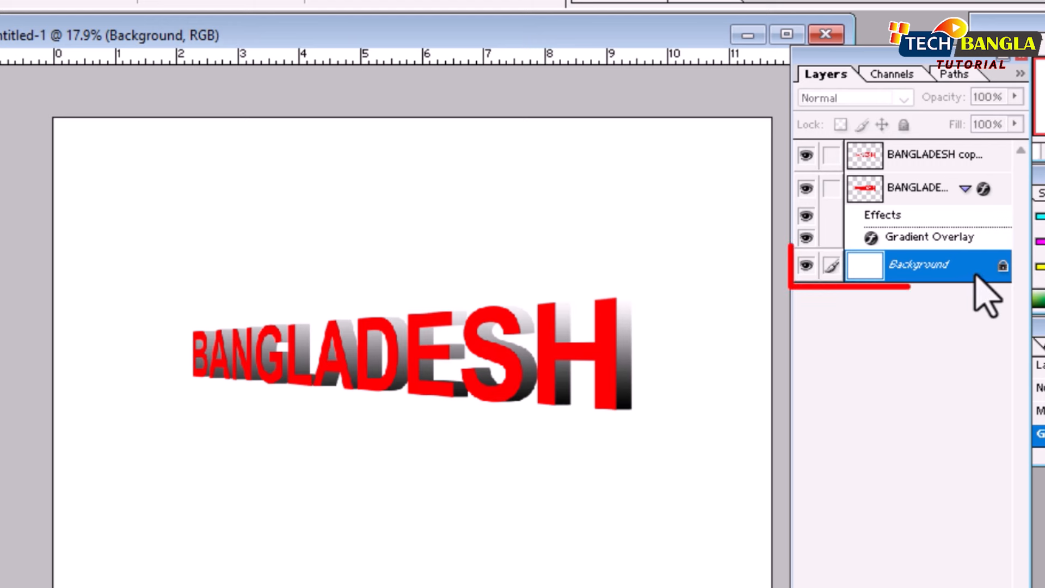
{"action": "double_click", "coordinate": [975, 278]}
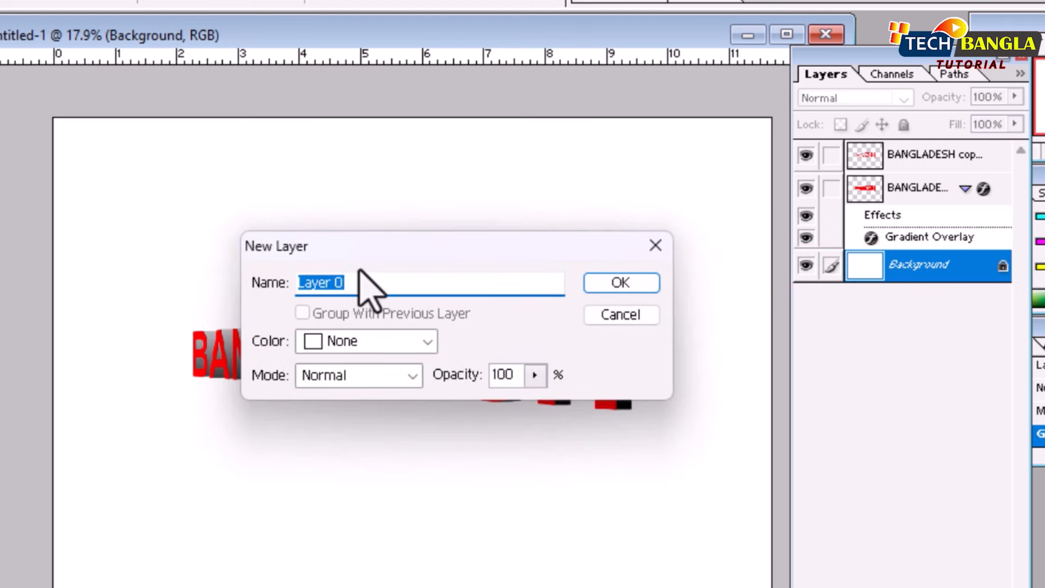
{"action": "left_click", "coordinate": [627, 289]}
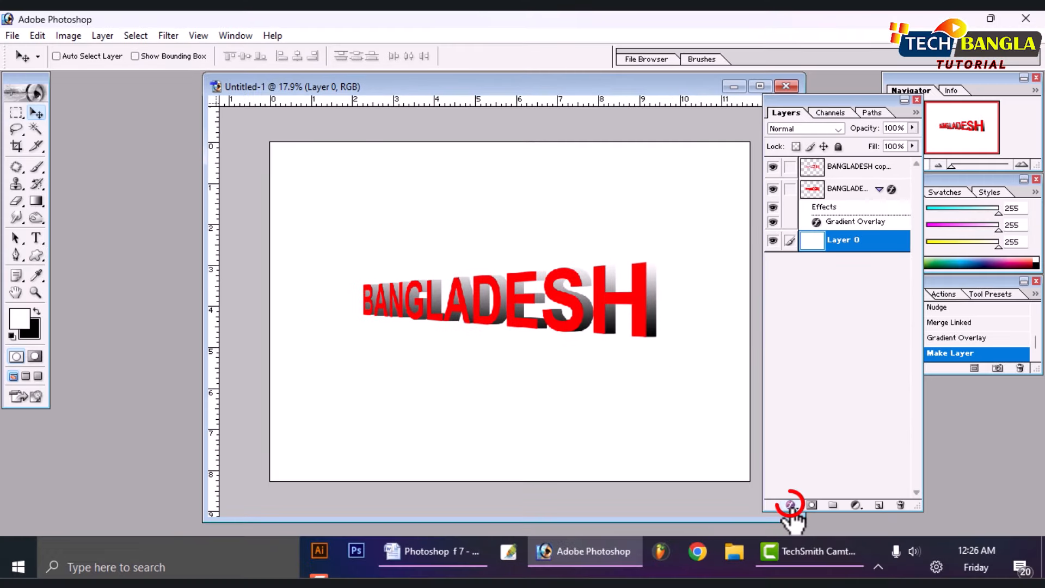
- Add a dark green Color Overlay to Layer 0 with Normal blend mode and 100% opacity
{"action": "left_click", "coordinate": [791, 505]}
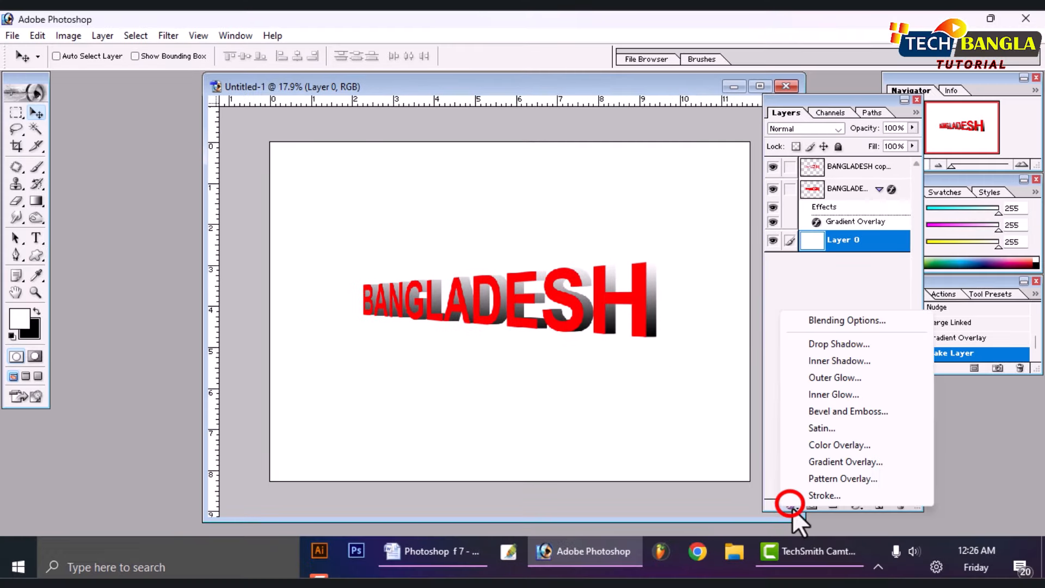
{"action": "left_click", "coordinate": [833, 446]}
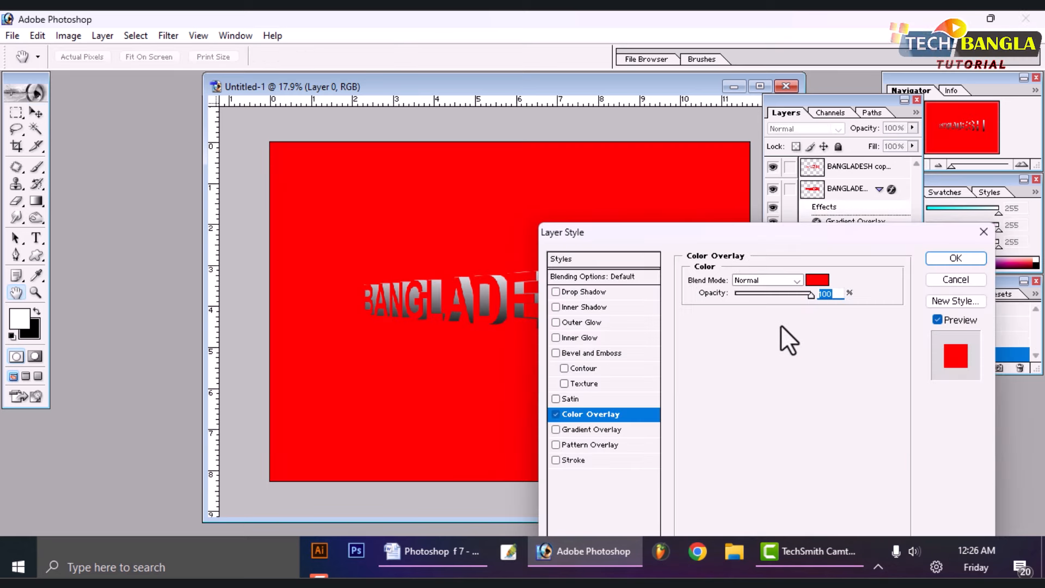
{"action": "left_click", "coordinate": [817, 280]}
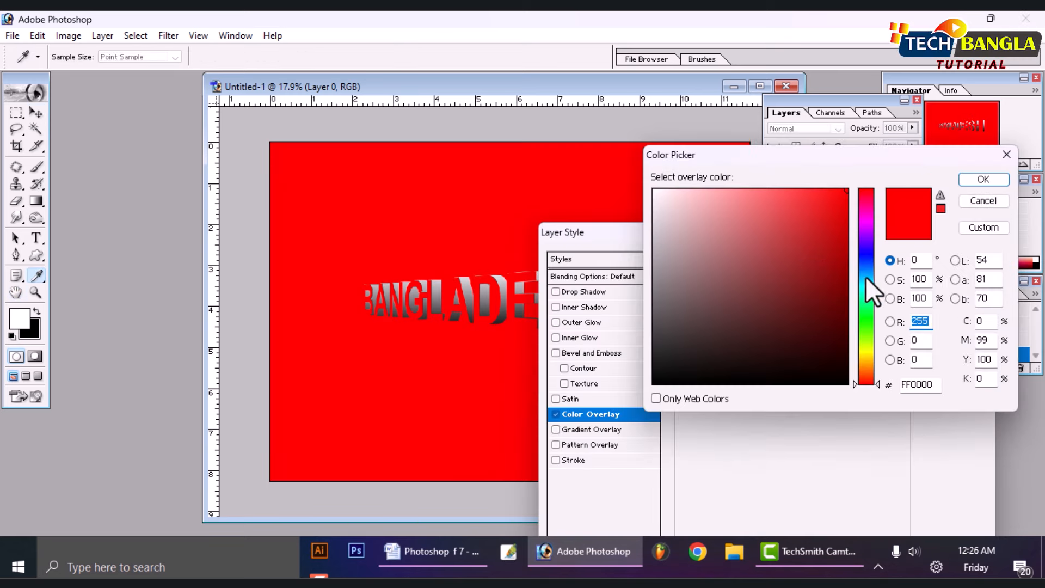
{"action": "left_click_drag", "start_coordinate": [867, 329], "coordinate": [839, 298]}
{"action": "left_click", "coordinate": [982, 179]}
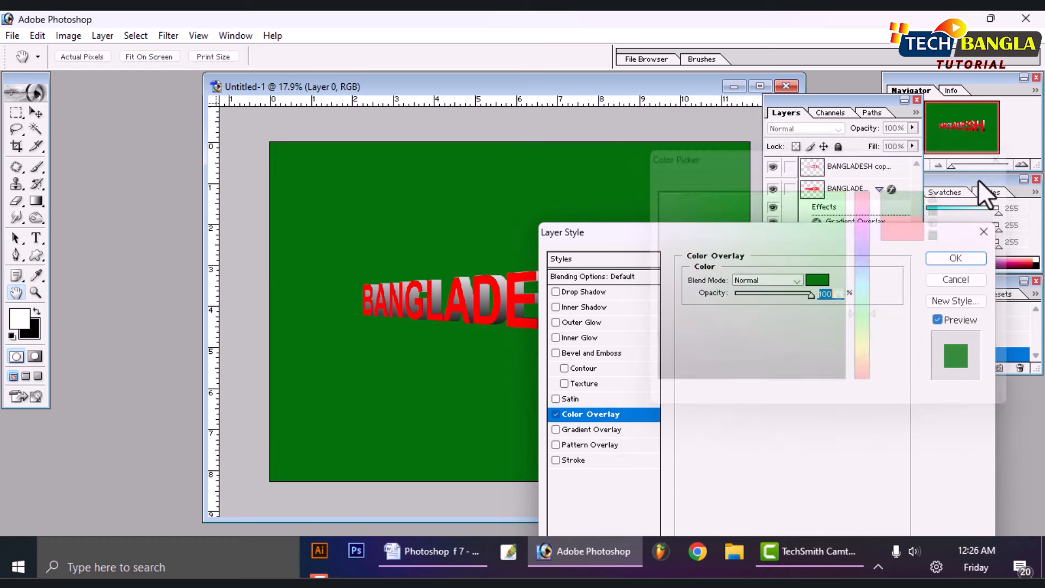
{"action": "left_click", "coordinate": [949, 257]}
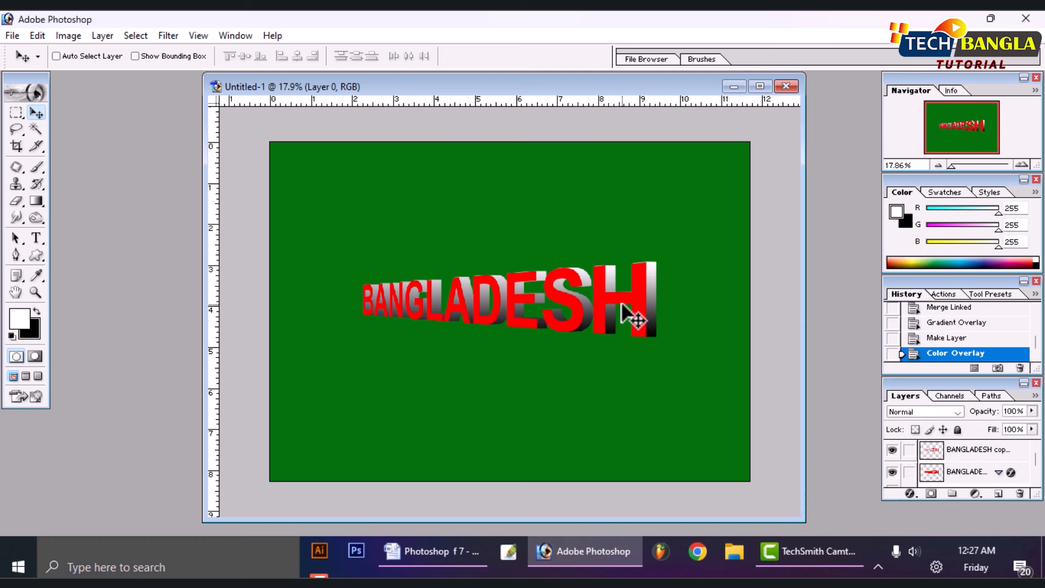
- Select the topmost layer, BANGLADESH copy 12, and merge all visible layers into it
{"action": "right_click", "coordinate": [634, 298]}
{"action": "left_click", "coordinate": [649, 302]}
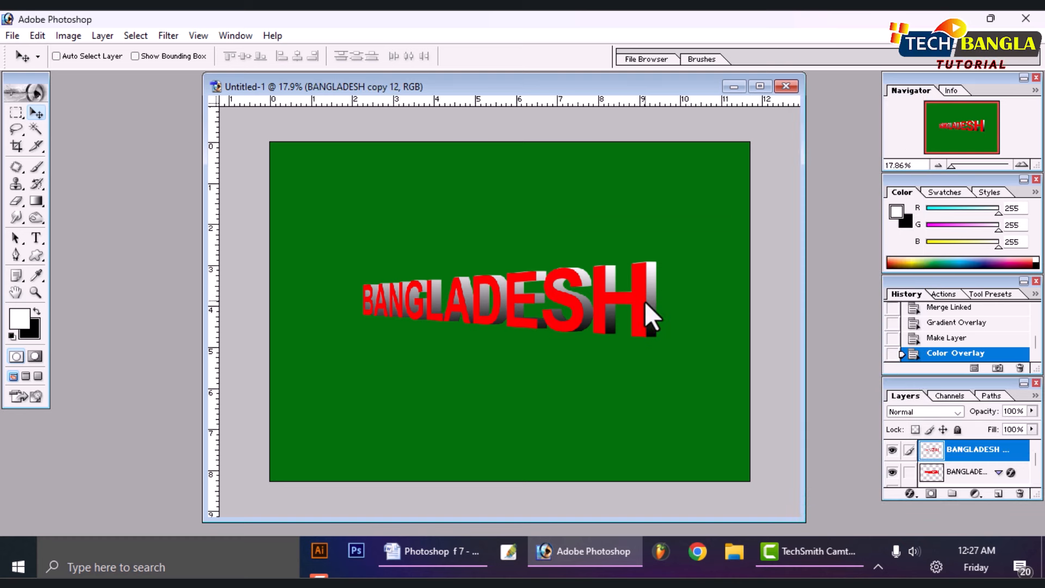
{"action": "key", "text": "ctrl+shift+e"}
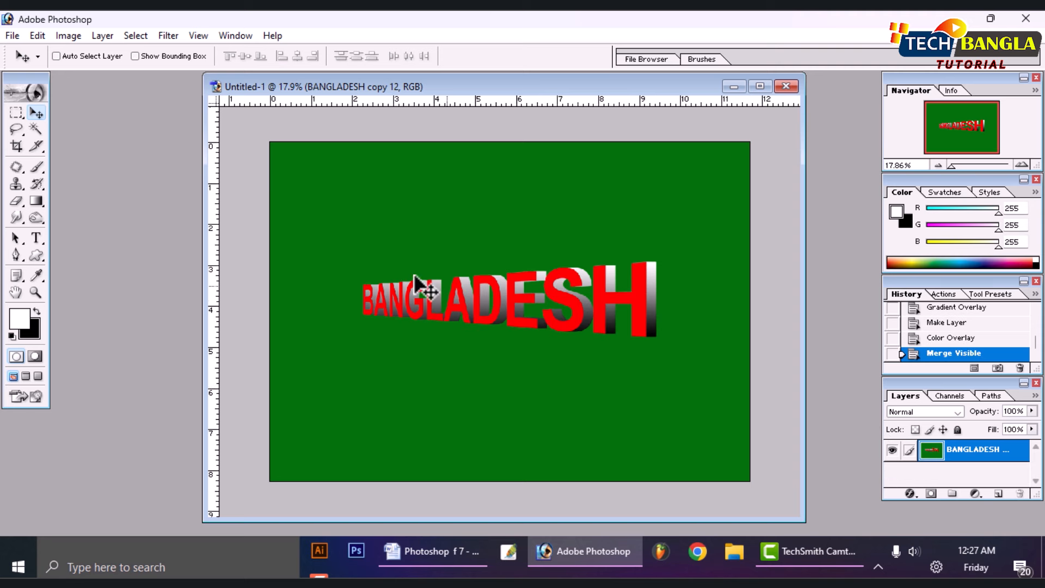
- Crop the image to a rectangular selection around the BANGLADESH text, about 10.6 by 3.9 inches, and clear the selection
{"action": "left_click", "coordinate": [16, 113]}
{"action": "left_click_drag", "start_coordinate": [304, 228], "coordinate": [738, 389]}
{"action": "left_click", "coordinate": [69, 35]}
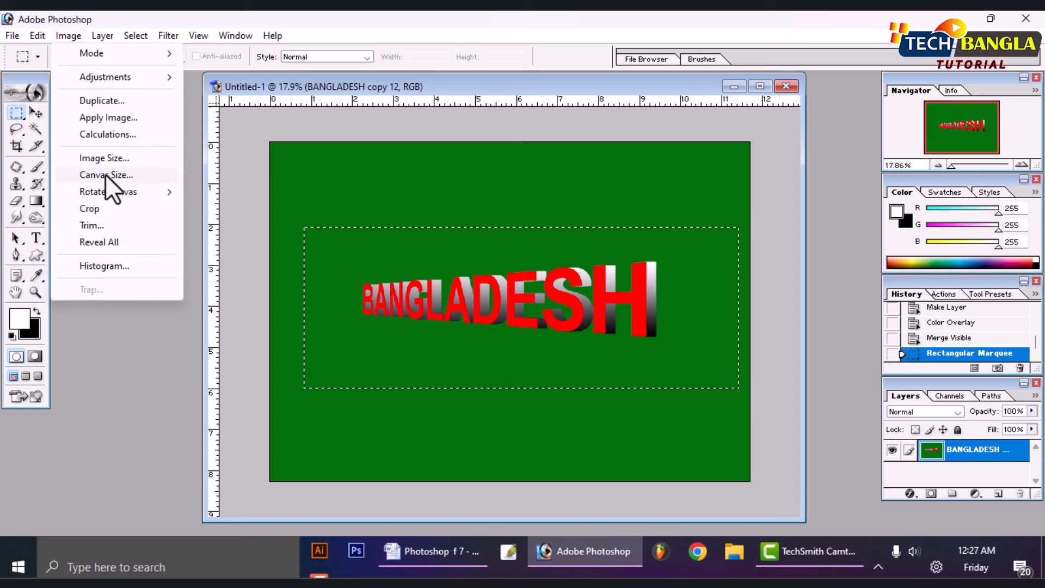
{"action": "left_click", "coordinate": [111, 208]}
{"action": "key", "text": "ctrl+d"}
- Scale the merged layer up proportionally about its center to about 111.6% with Free Transform
{"action": "key", "text": "ctrl+t"}
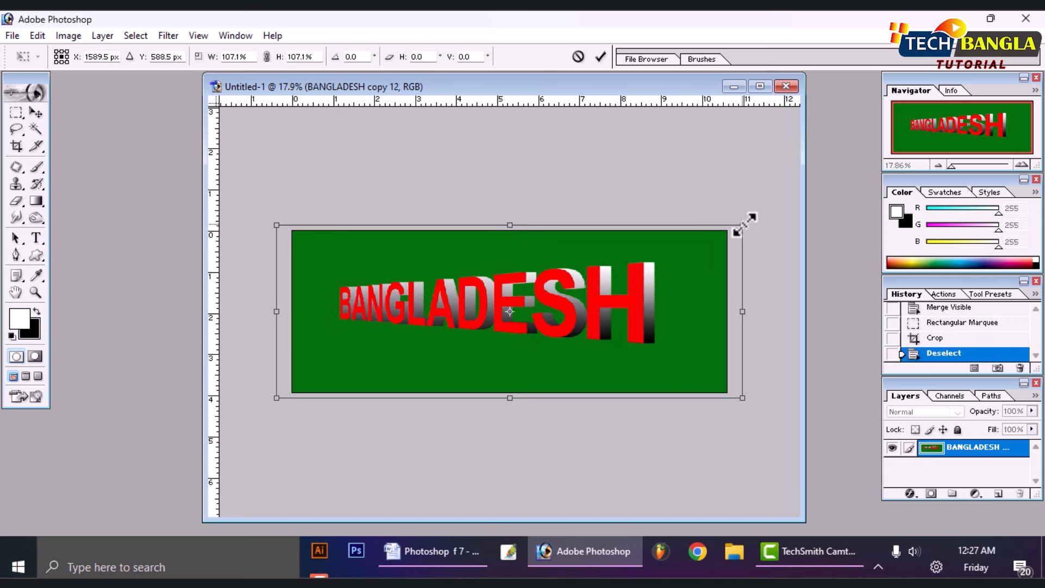
{"action": "left_click_drag", "start_coordinate": [746, 221], "coordinate": [756, 212]}
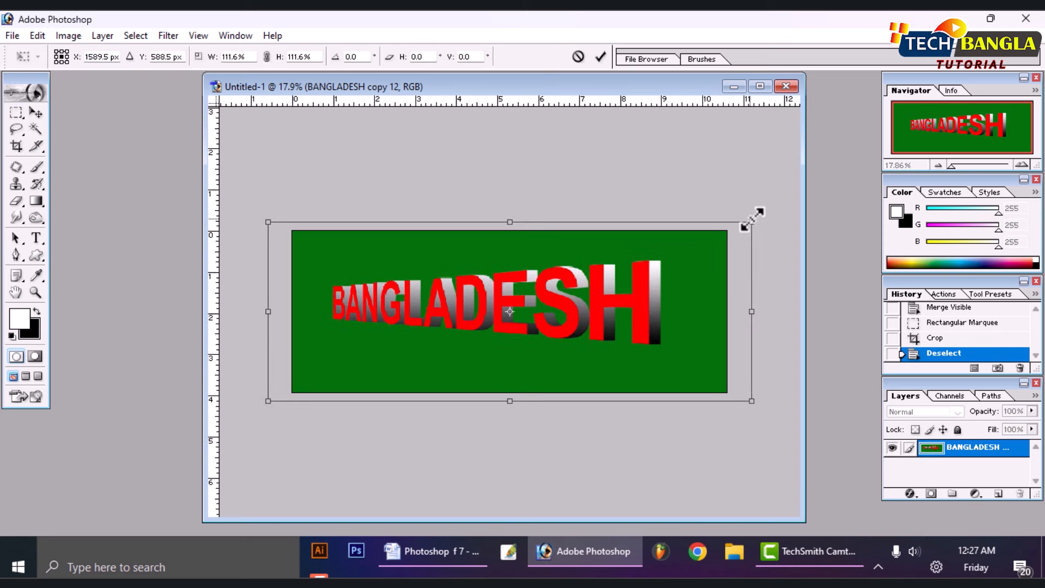
{"action": "key", "text": "Return"}
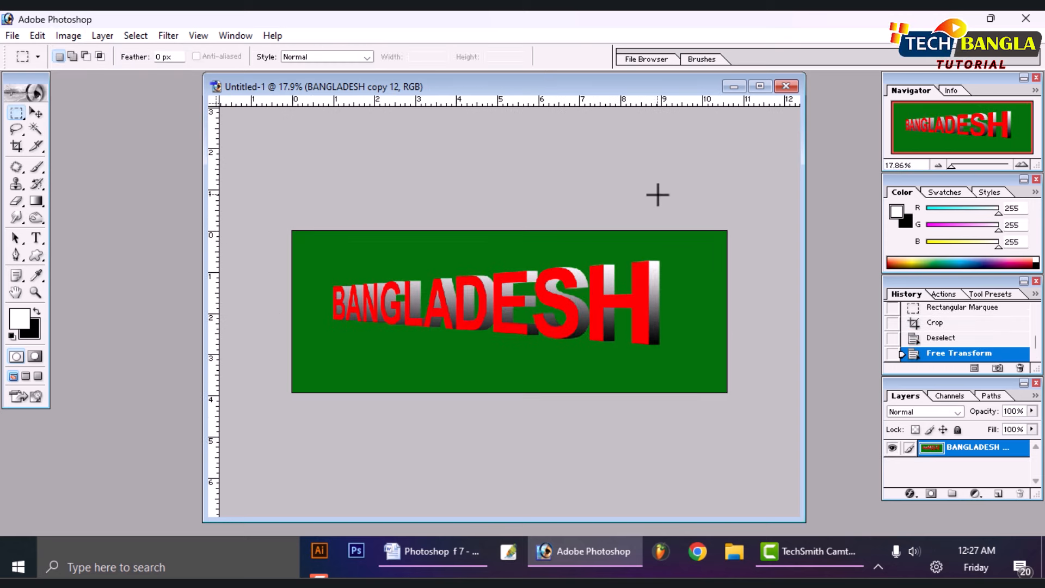